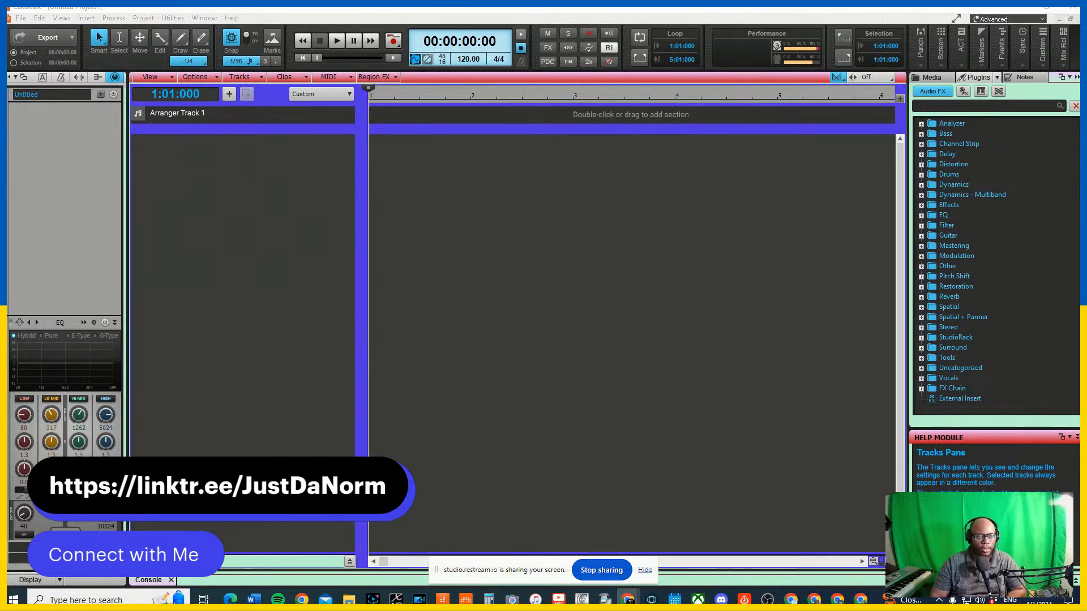
Step: Insert an audio track with In 1 of the ZOOM L-8 ASIO Driver as its input, and make the track taller
{"action": "right_click", "coordinate": [209, 152]}
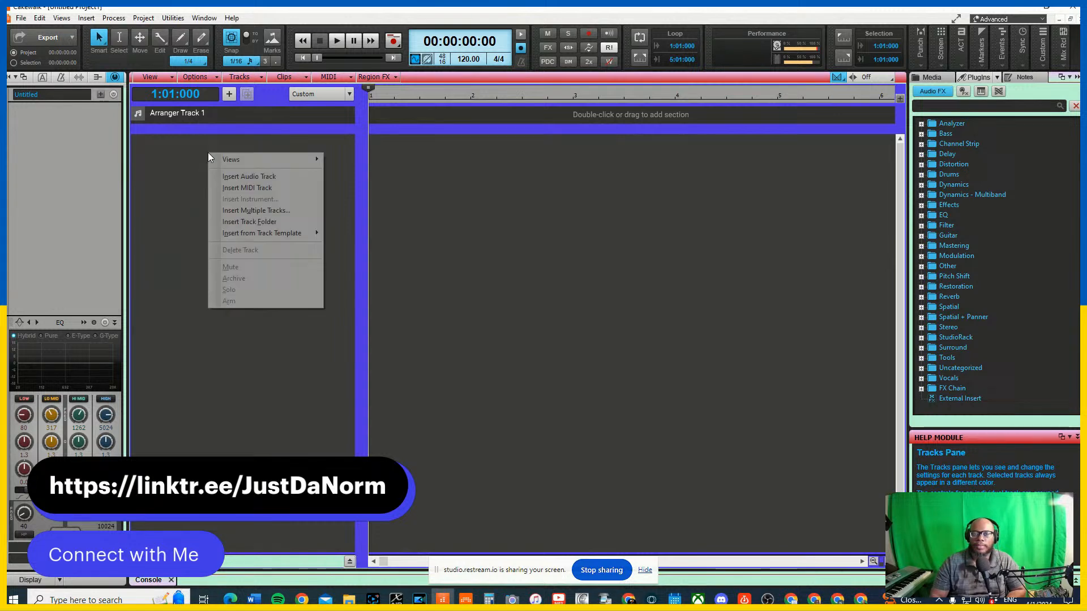
{"action": "left_click", "coordinate": [260, 176]}
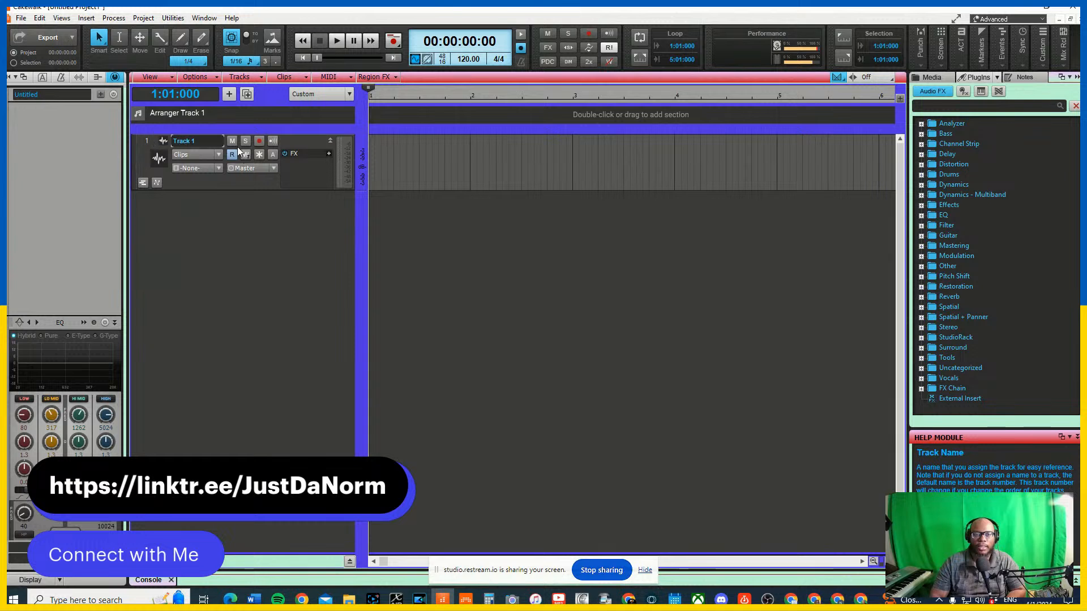
{"action": "left_click", "coordinate": [212, 168]}
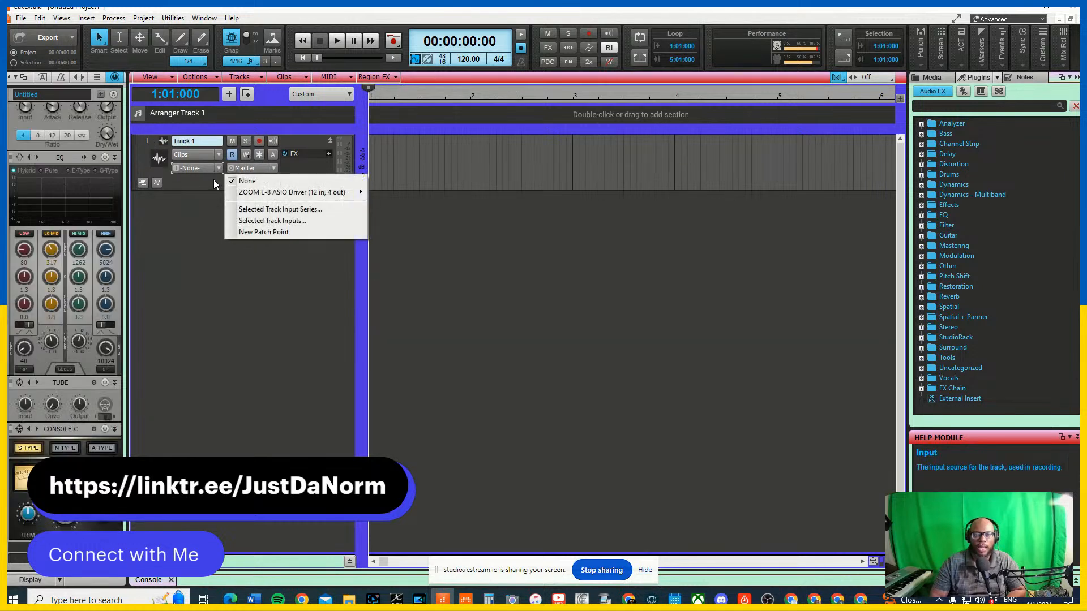
{"action": "mouse_move", "coordinate": [290, 192]}
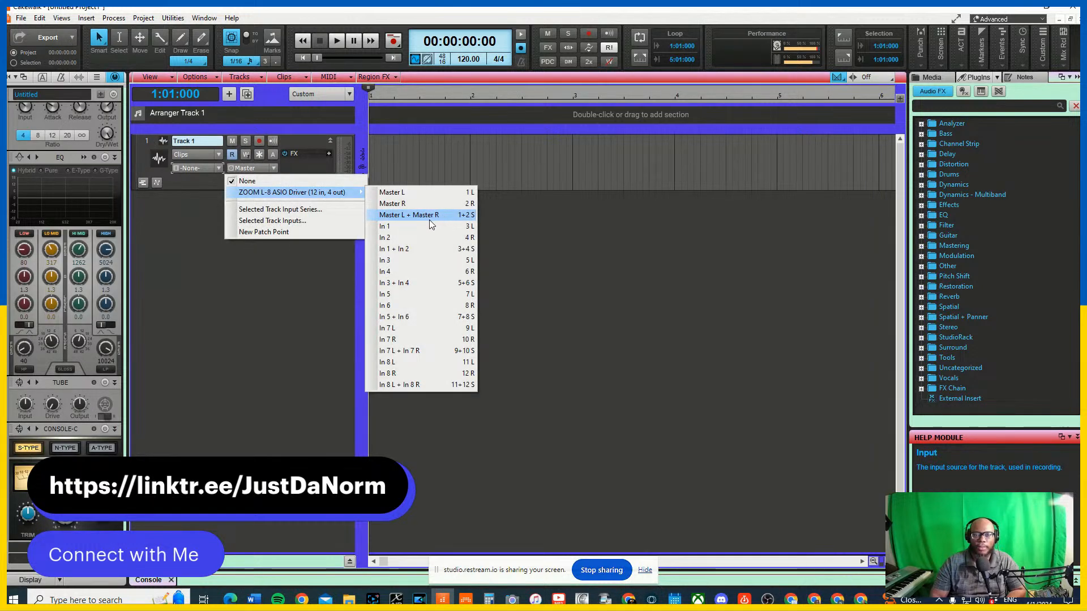
{"action": "left_click", "coordinate": [426, 225]}
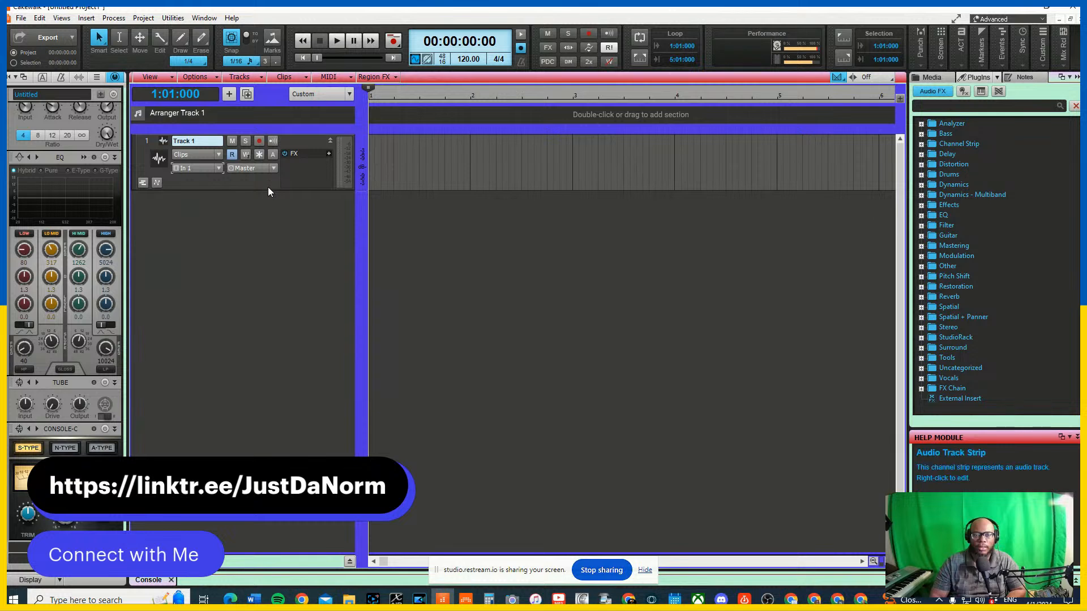
{"action": "left_click_drag", "start_coordinate": [267, 189], "coordinate": [267, 263]}
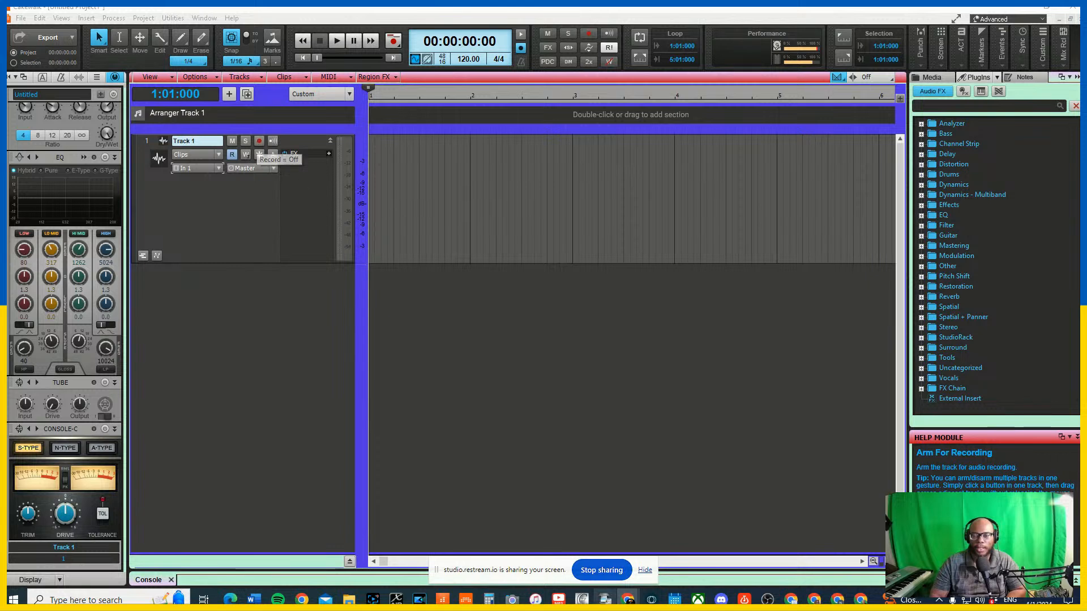
{"action": "left_click", "coordinate": [645, 570]}
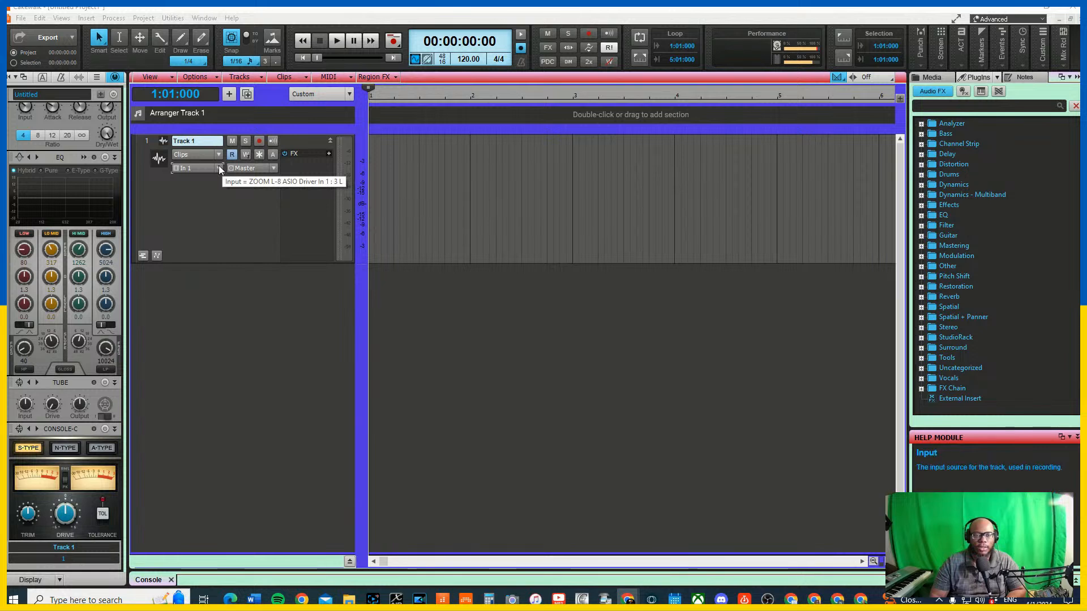
Step: Insert the Butch Vig Vocals Mono effect from the Vocals category into Track 1's FX rack
{"action": "left_click", "coordinate": [328, 153]}
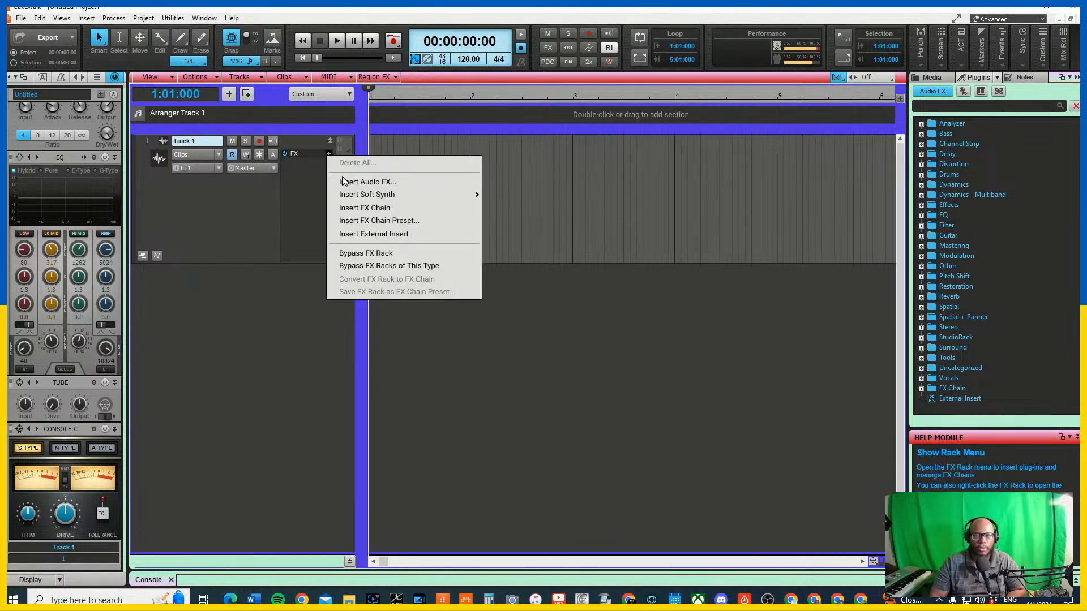
{"action": "left_click", "coordinate": [381, 185]}
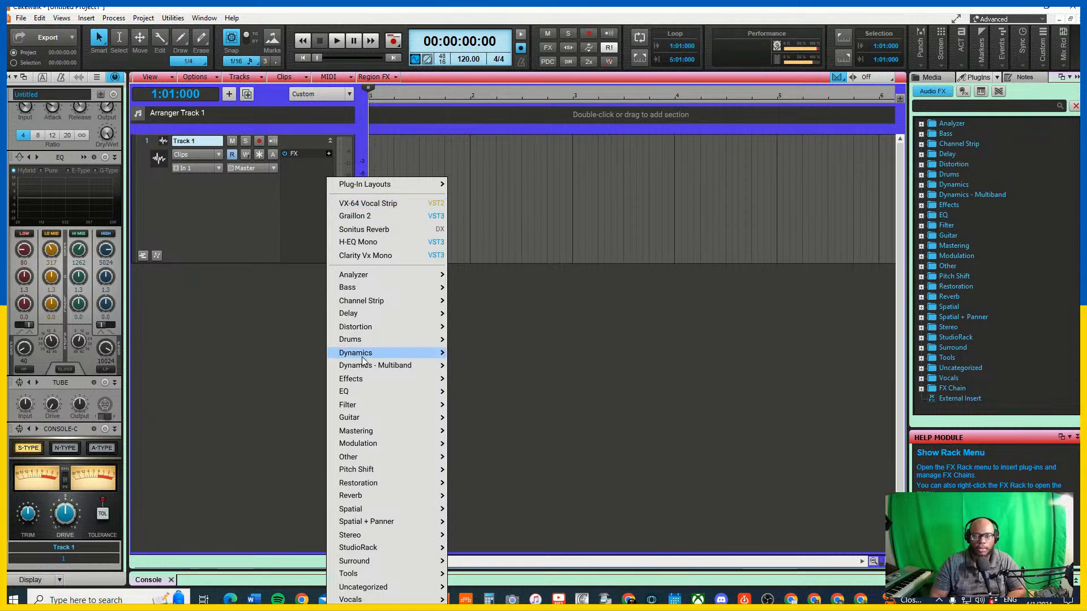
{"action": "mouse_move", "coordinate": [385, 280]}
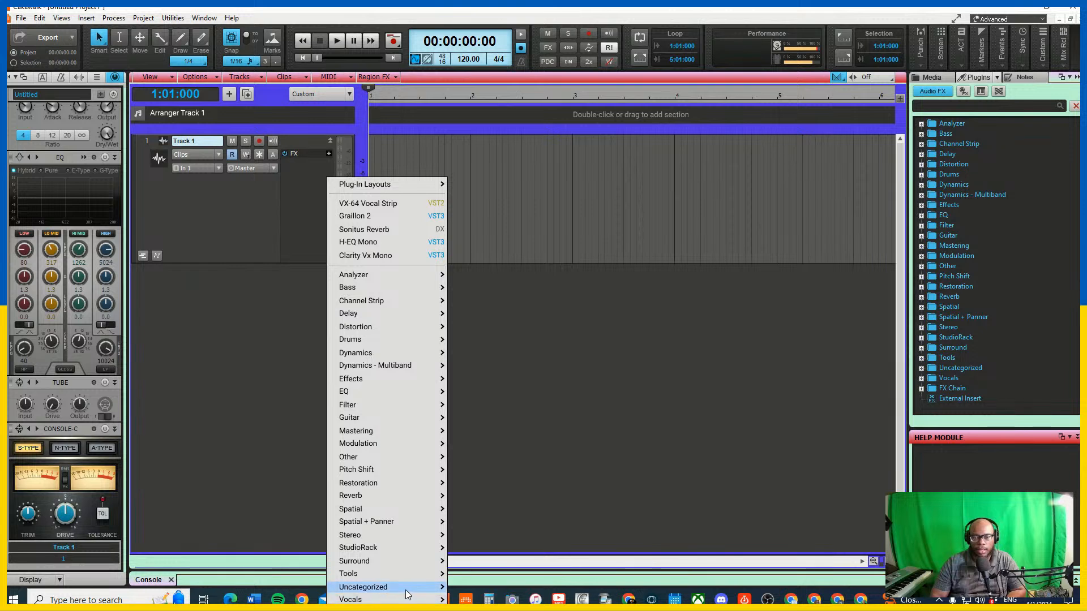
{"action": "mouse_move", "coordinate": [402, 600]}
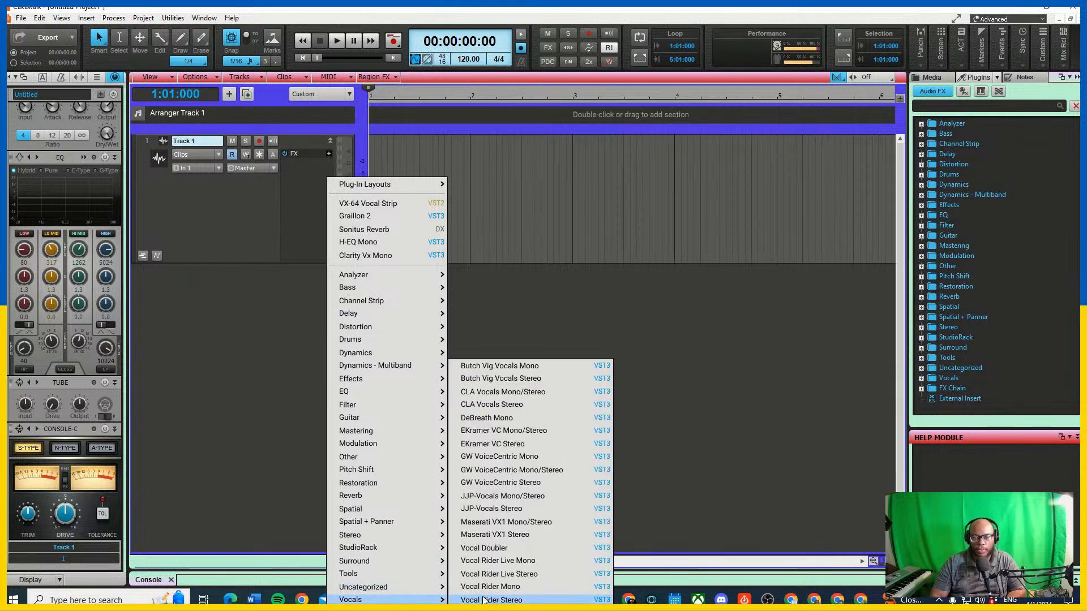
{"action": "left_click", "coordinate": [535, 366]}
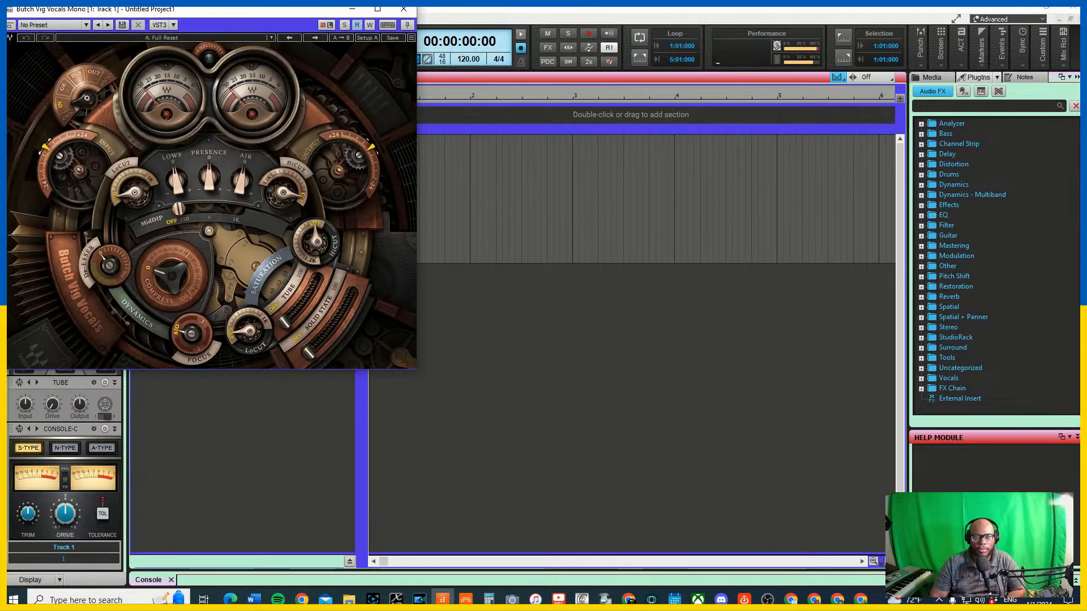
Step: Move the Butch Vig Vocals Mono window clear of Track 1's controls so its FX rack is accessible
{"action": "left_click_drag", "start_coordinate": [234, 17], "coordinate": [467, 92]}
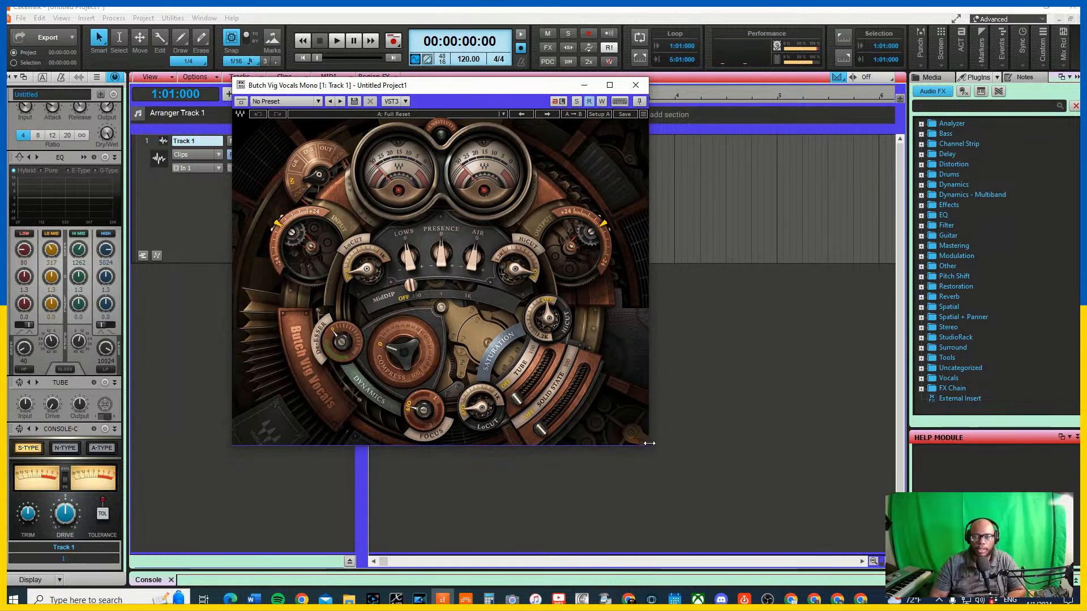
{"action": "mouse_move", "coordinate": [648, 448]}
{"action": "left_mouse_down"}
{"action": "mouse_move", "coordinate": [720, 517]}
{"action": "mouse_move", "coordinate": [648, 449]}
{"action": "left_mouse_up"}
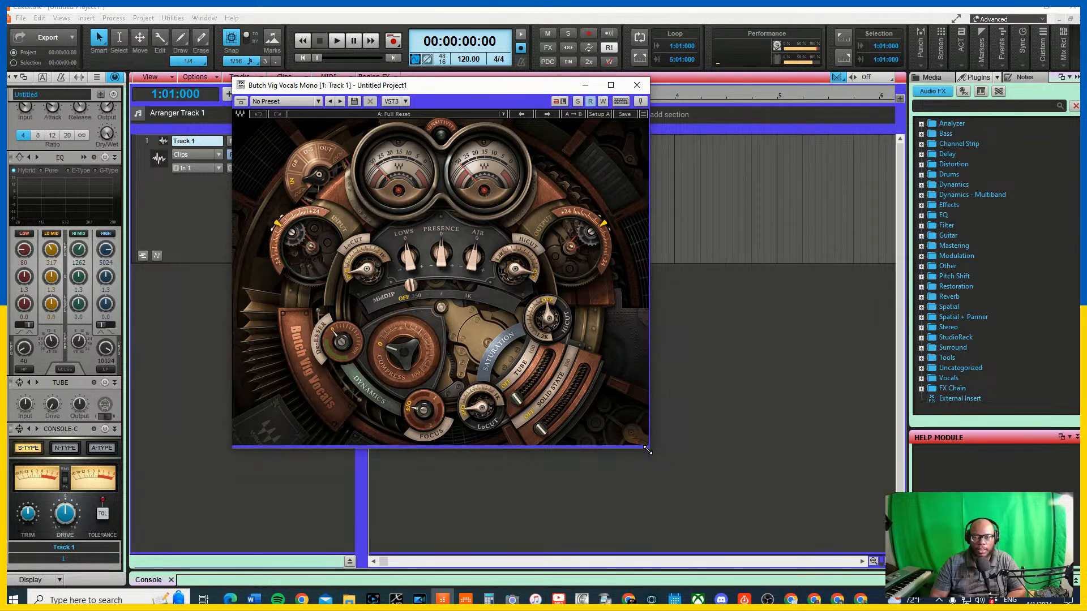
{"action": "left_click_drag", "start_coordinate": [457, 97], "coordinate": [502, 92]}
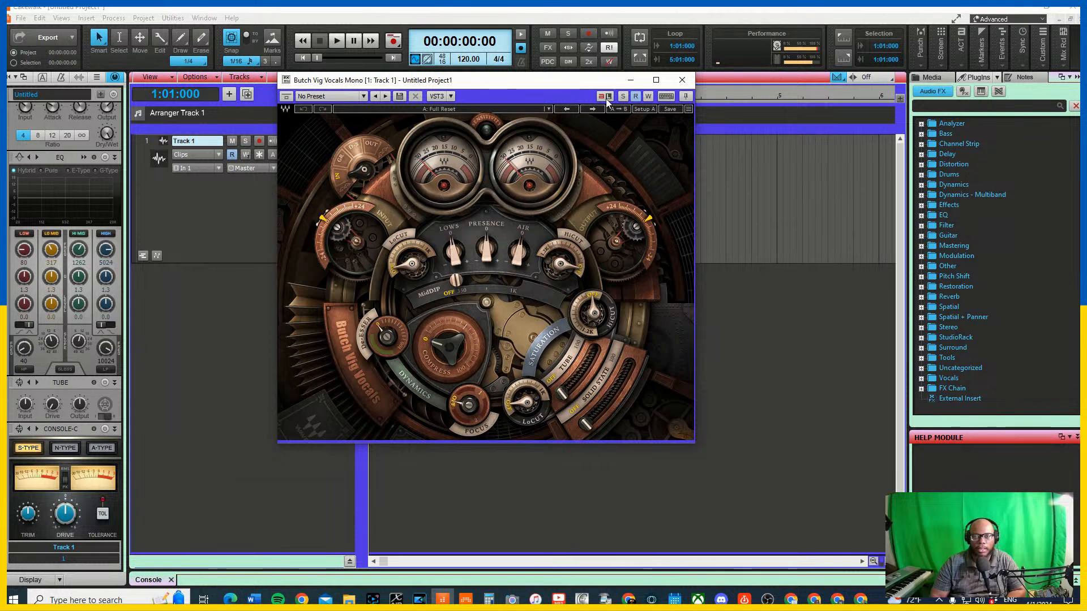
{"action": "left_click_drag", "start_coordinate": [487, 80], "coordinate": [590, 86]}
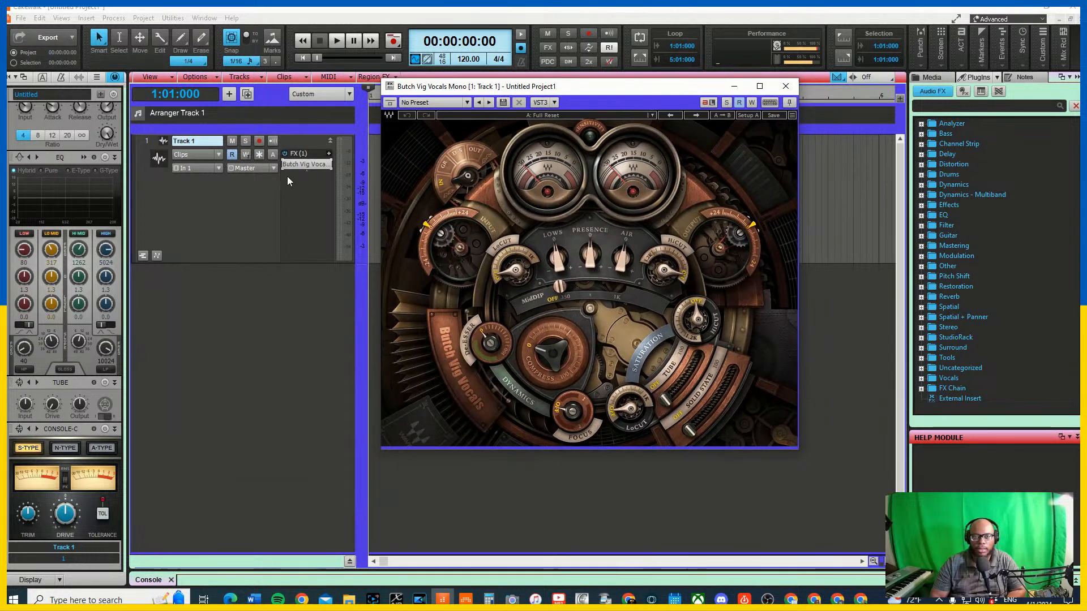
Step: Raise Presence and Air in Butch Vig Vocals while monitoring Track 1 through input echo, leaving the plug-in closed and echo off
{"action": "left_click", "coordinate": [273, 141]}
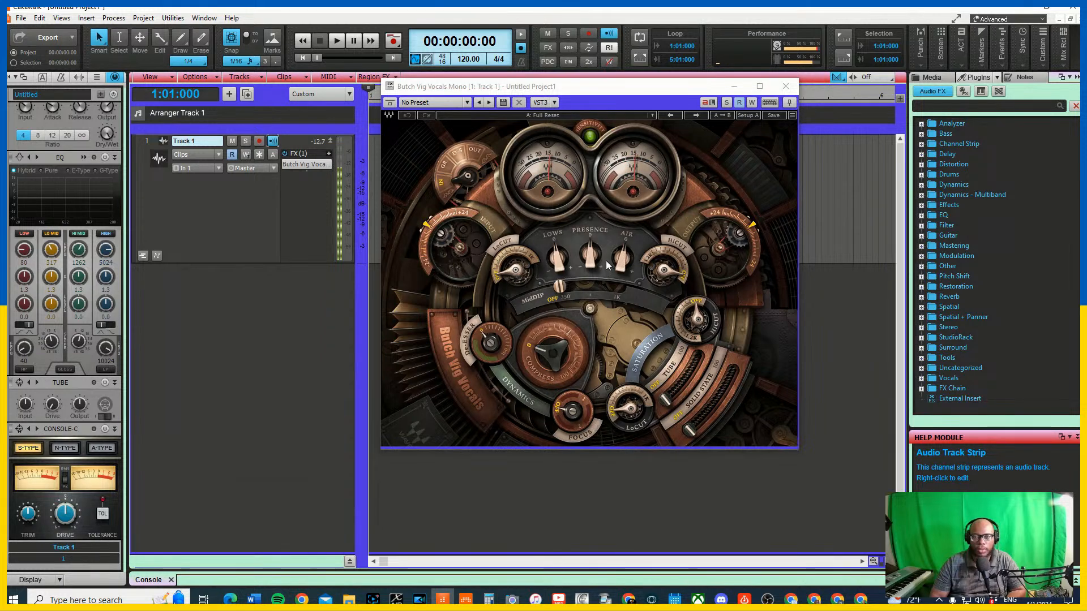
{"action": "left_click_drag", "start_coordinate": [590, 258], "coordinate": [607, 142]}
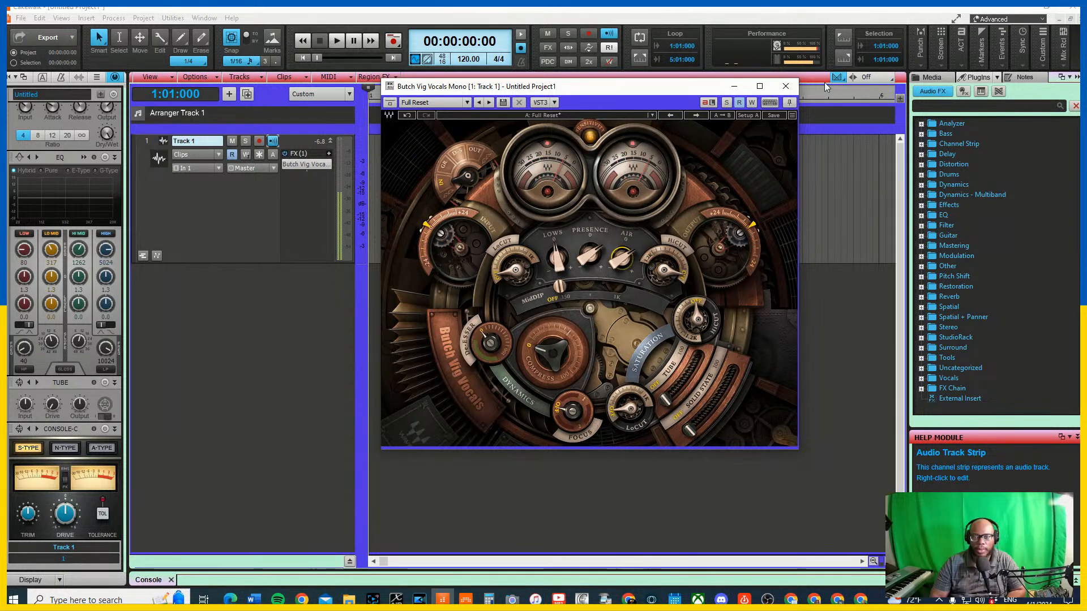
{"action": "left_click", "coordinate": [786, 87]}
{"action": "left_click", "coordinate": [273, 141]}
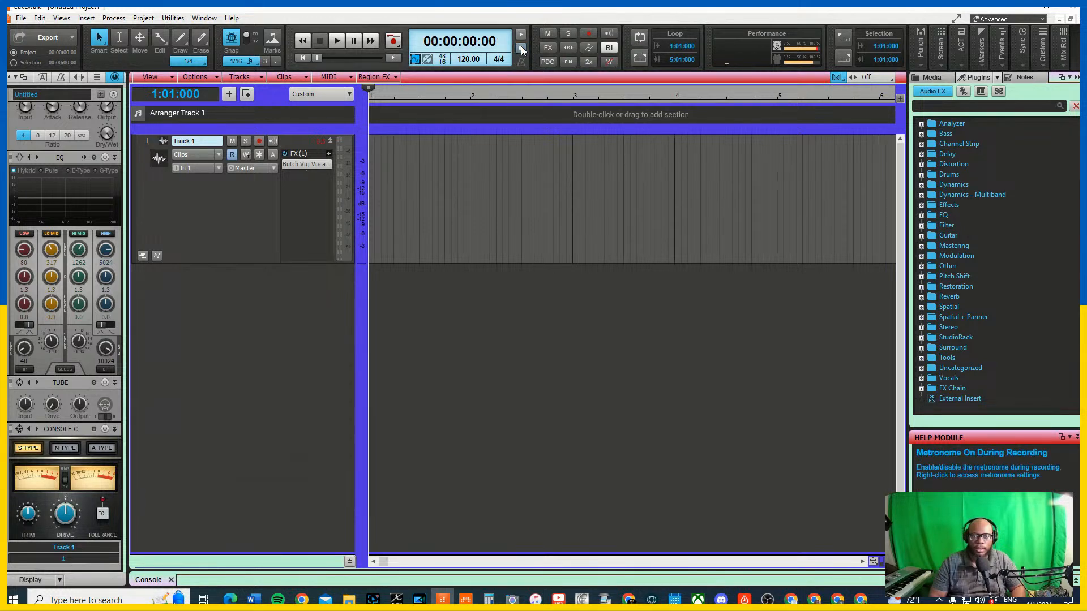
Step: Arm Track 1 and record a vocal take of about 20 seconds from the project start
{"action": "left_click", "coordinate": [260, 141]}
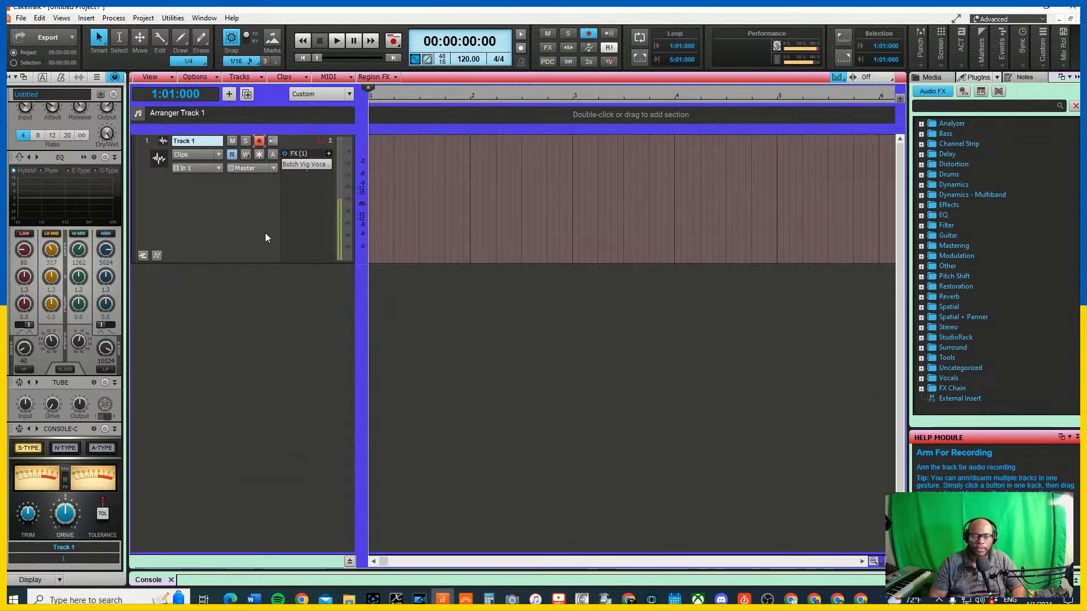
{"action": "key", "text": "r"}
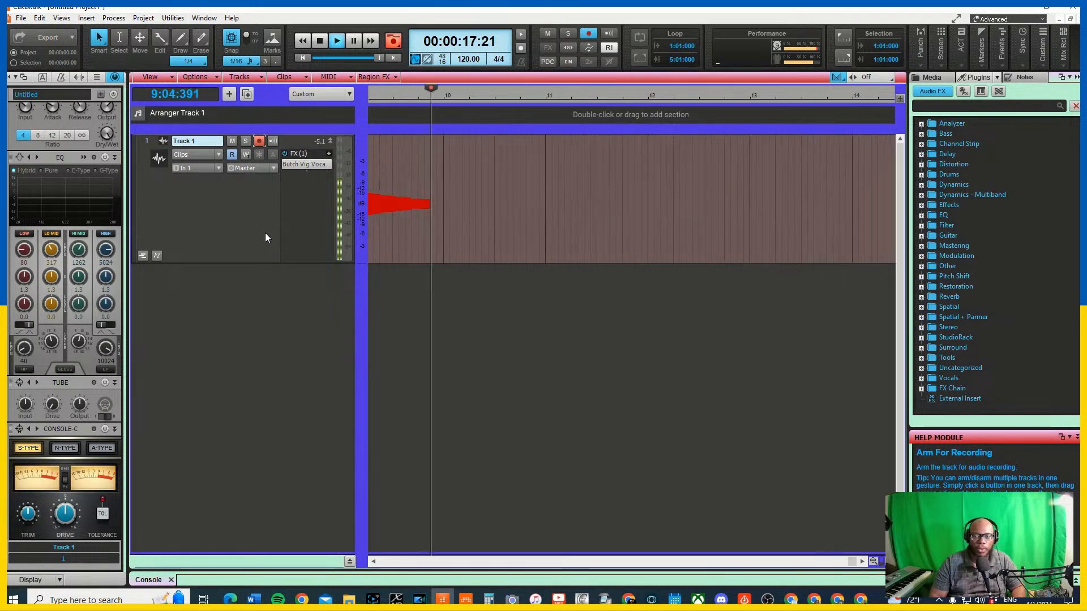
{"action": "left_click", "coordinate": [320, 42]}
Step: Play the recorded take from the project start with the Butch Vig Vocals plug-in open, stopping at about nine seconds
{"action": "left_click", "coordinate": [303, 54]}
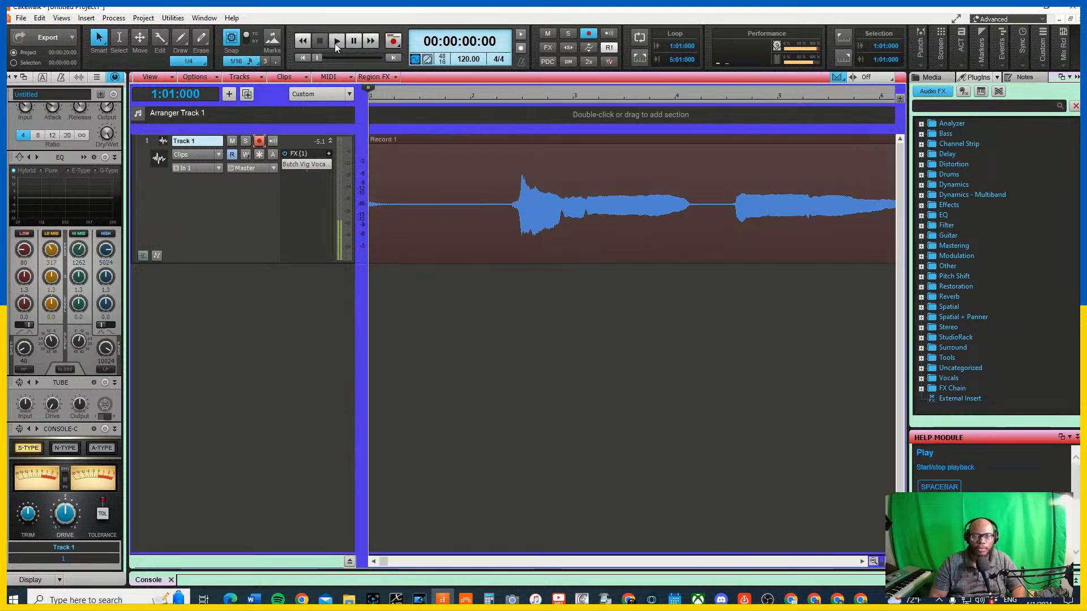
{"action": "left_click", "coordinate": [335, 43]}
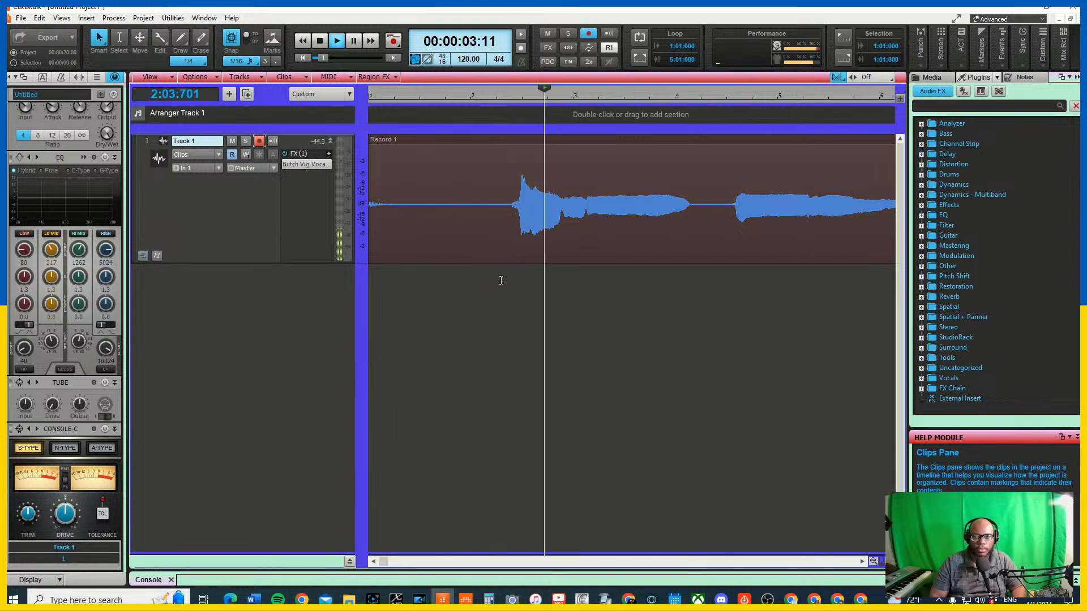
{"action": "double_click", "coordinate": [311, 165]}
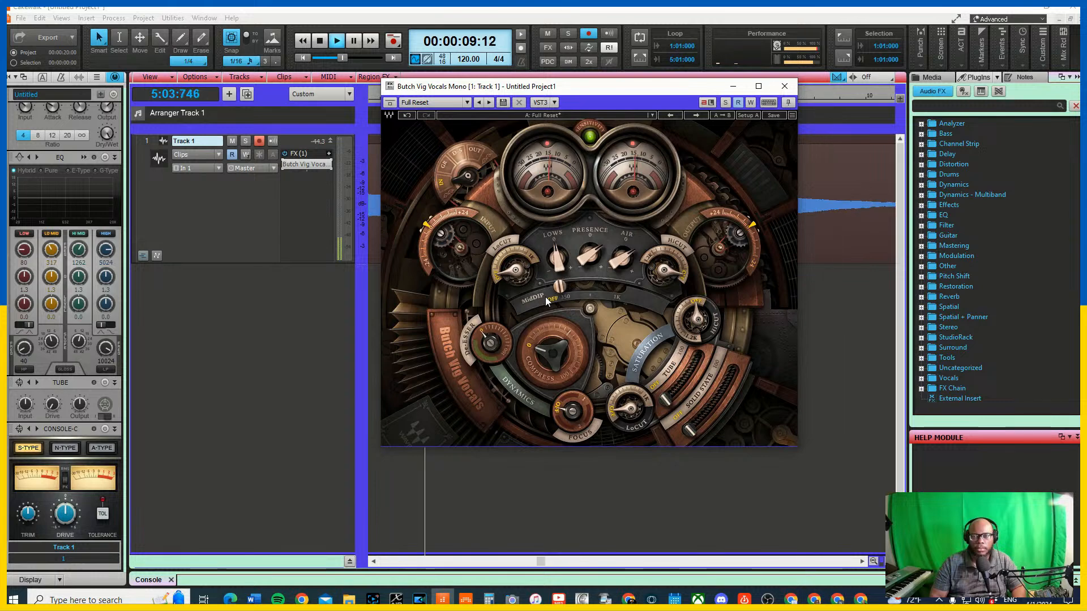
{"action": "key", "text": "space"}
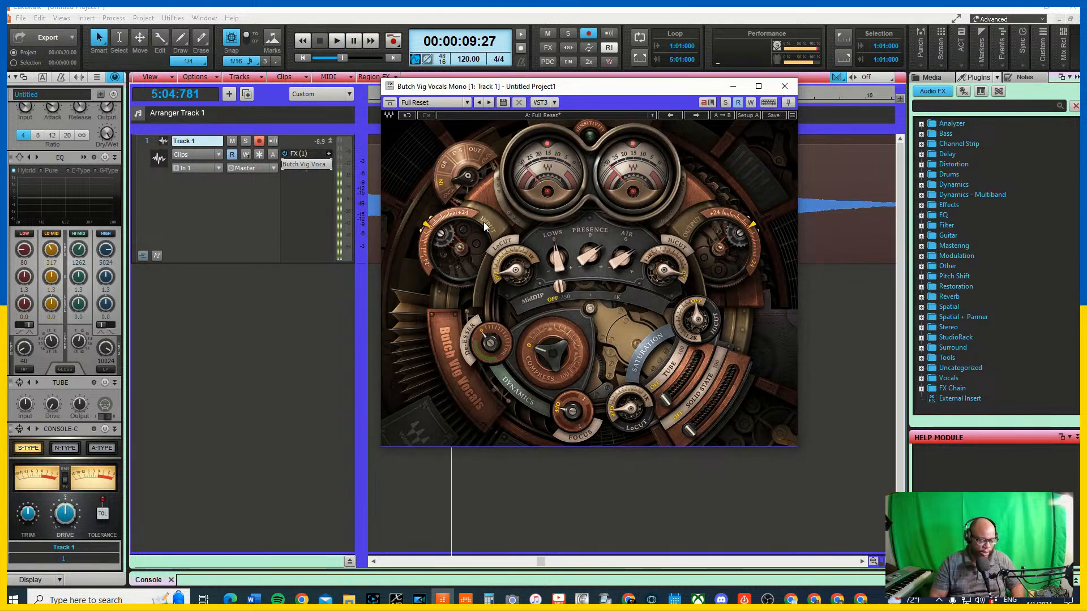
Step: Save the project as "livestream april 1 2024" in the Cakewalk Projects folder
{"action": "key", "text": "ctrl+s"}
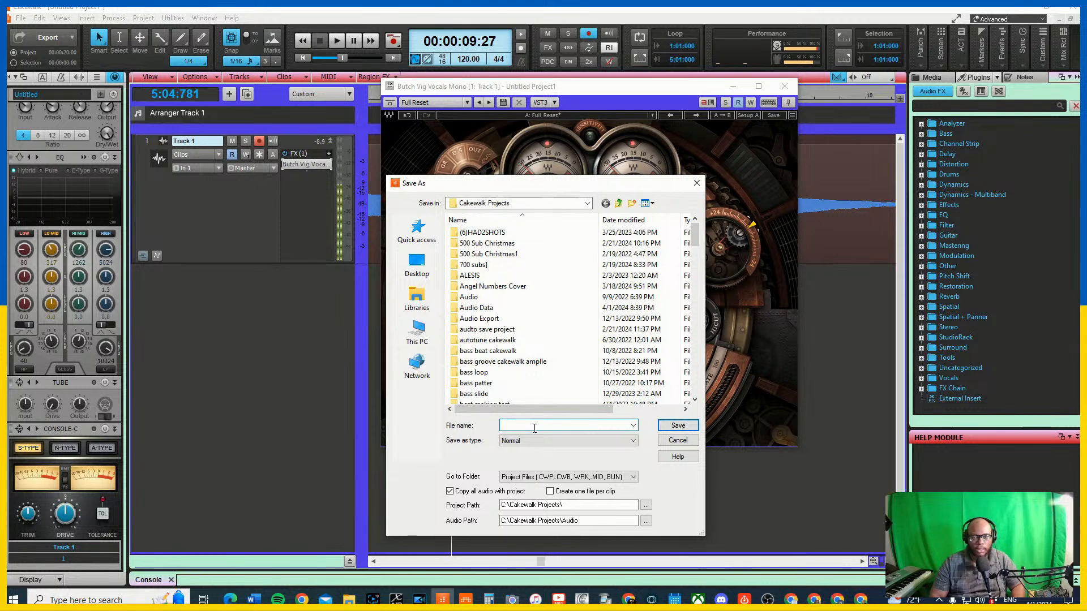
{"action": "type", "text": "l"}
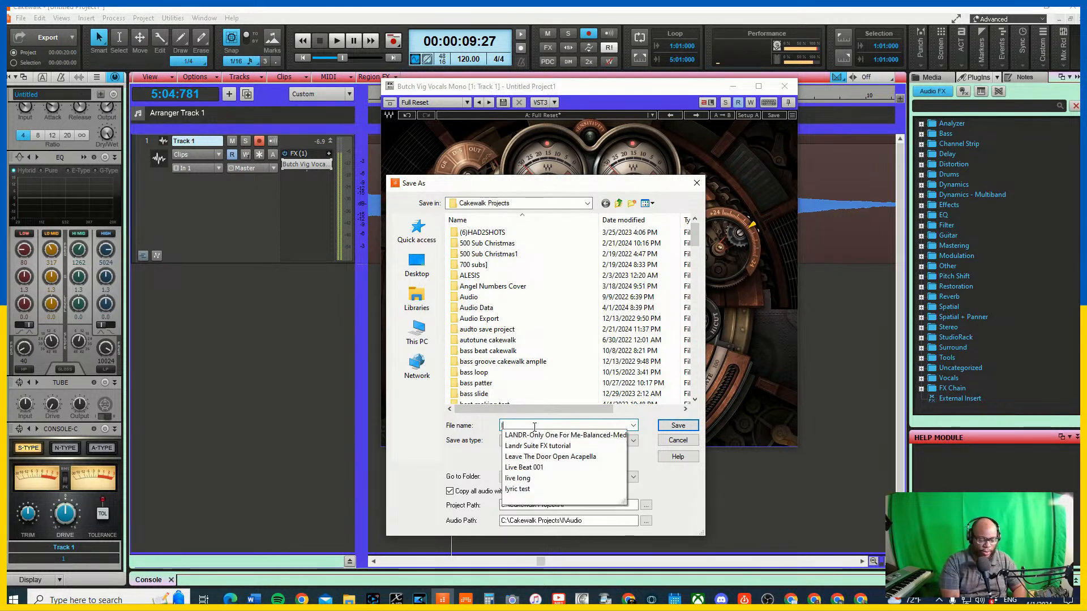
{"action": "type", "text": "ivestream "}
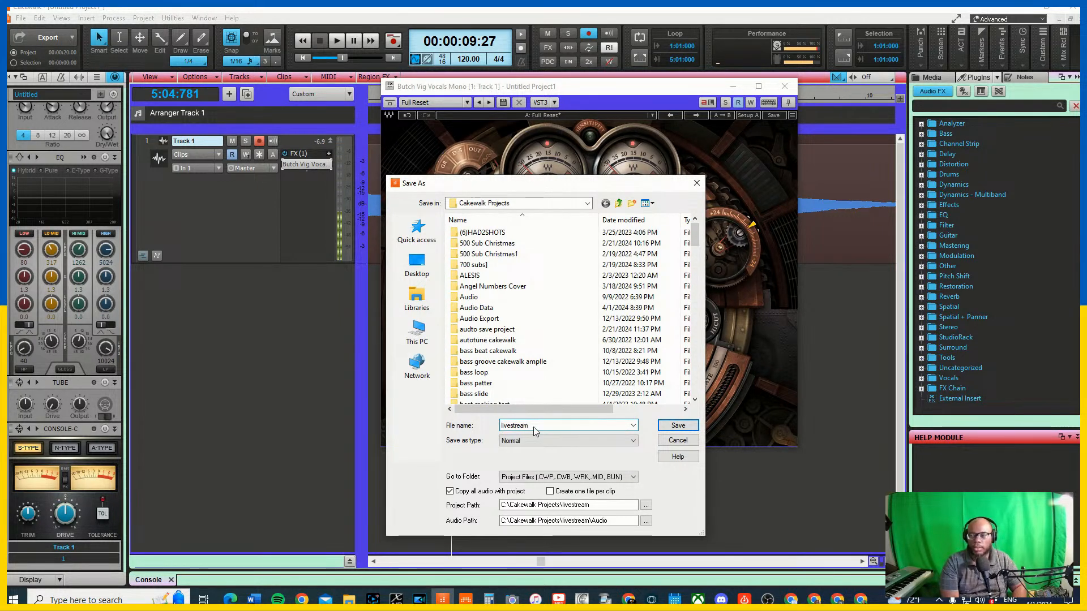
{"action": "type", "text": "april"}
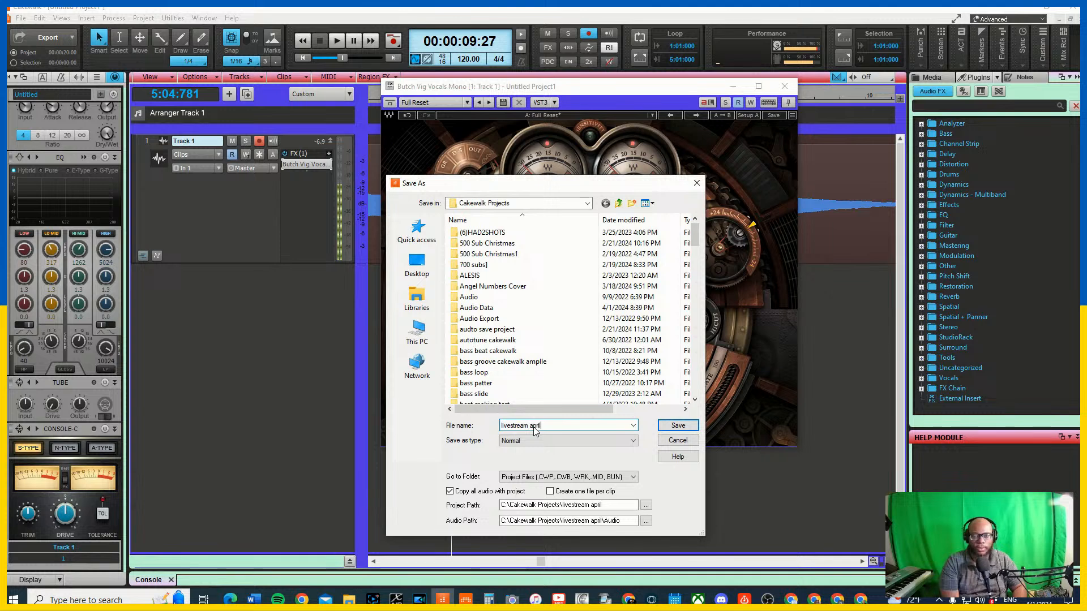
{"action": "type", "text": " 1 "}
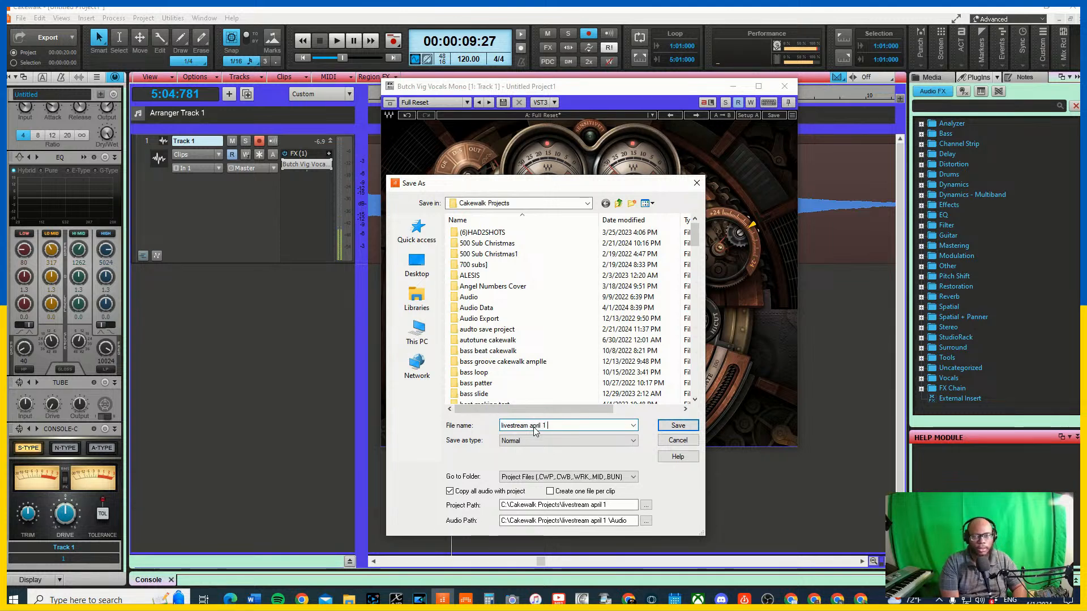
{"action": "type", "text": "2024"}
{"action": "key", "text": "Return"}
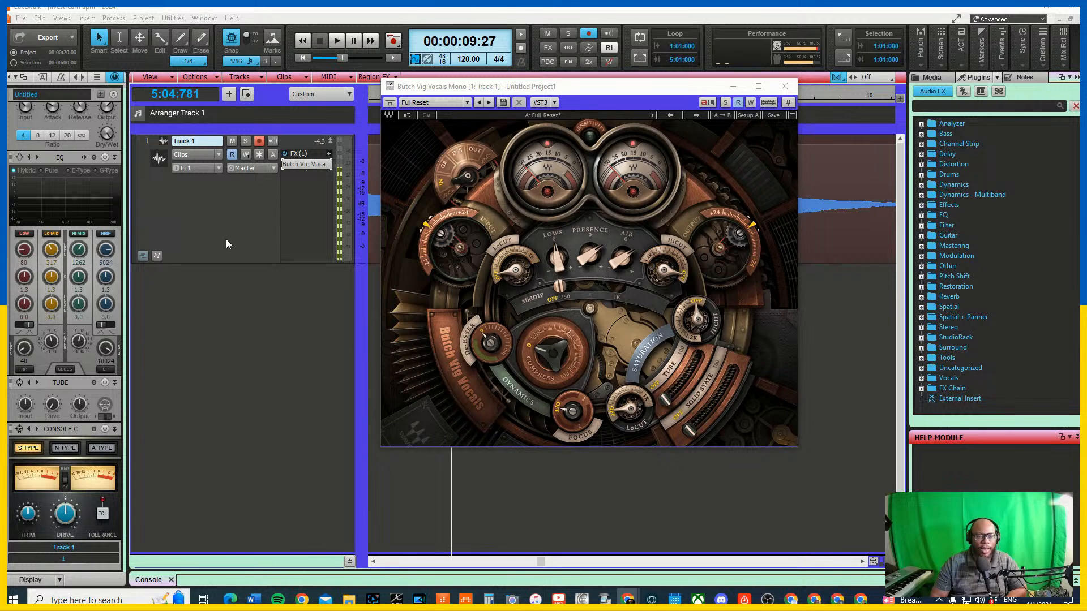
Step: Slightly enlarge the Butch Vig Vocals window and reposition it below Track 1's FX rack so the track controls are exposed
{"action": "mouse_move", "coordinate": [228, 327]}
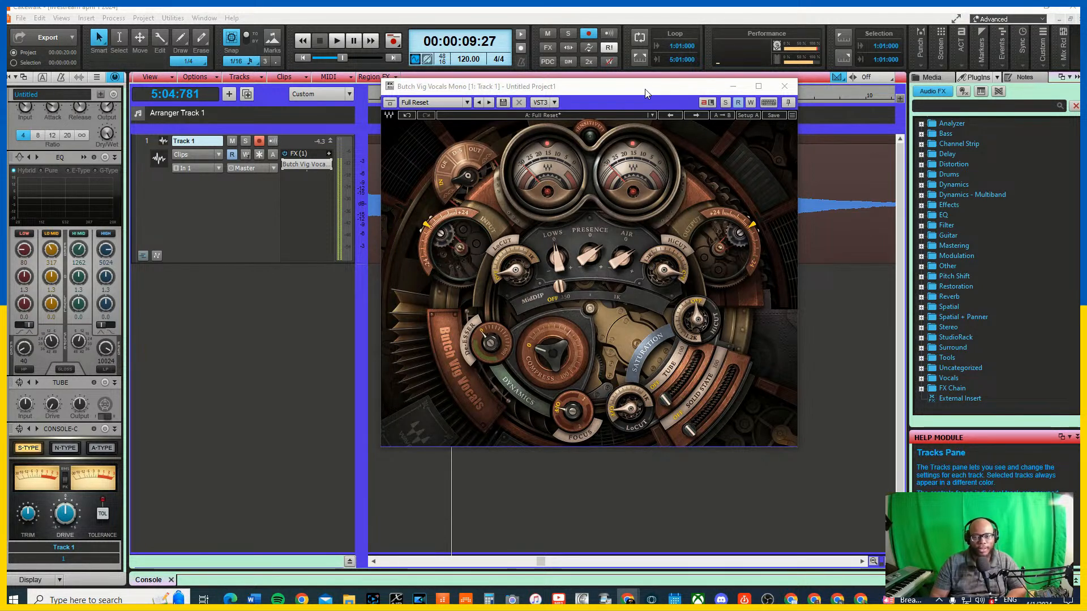
{"action": "mouse_move", "coordinate": [796, 447]}
{"action": "left_mouse_down"}
{"action": "mouse_move", "coordinate": [825, 469]}
{"action": "mouse_move", "coordinate": [766, 438]}
{"action": "mouse_move", "coordinate": [806, 453]}
{"action": "left_mouse_up"}
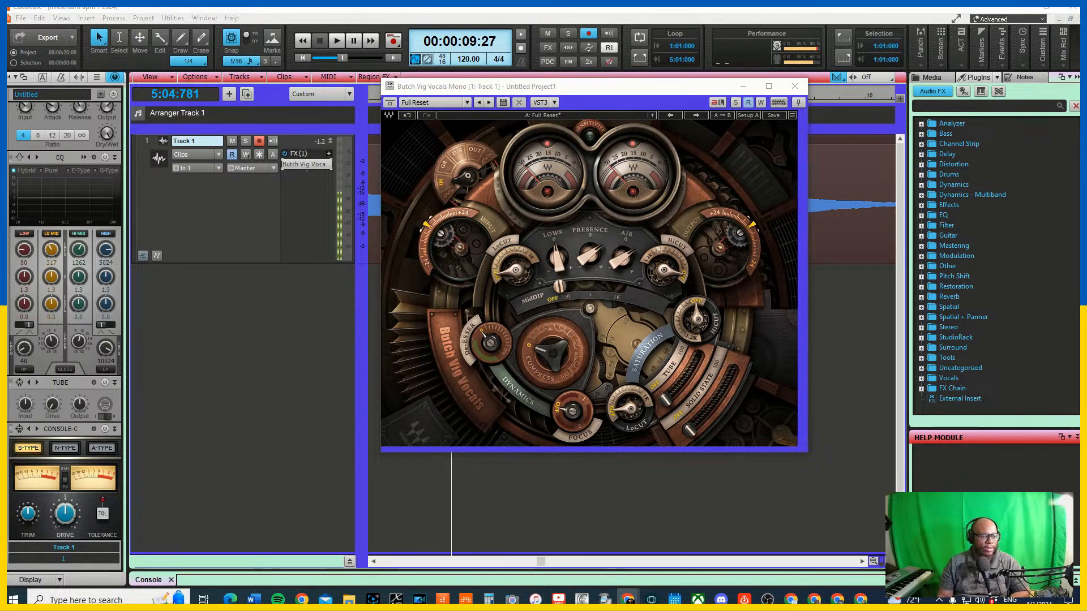
{"action": "mouse_move", "coordinate": [425, 221]}
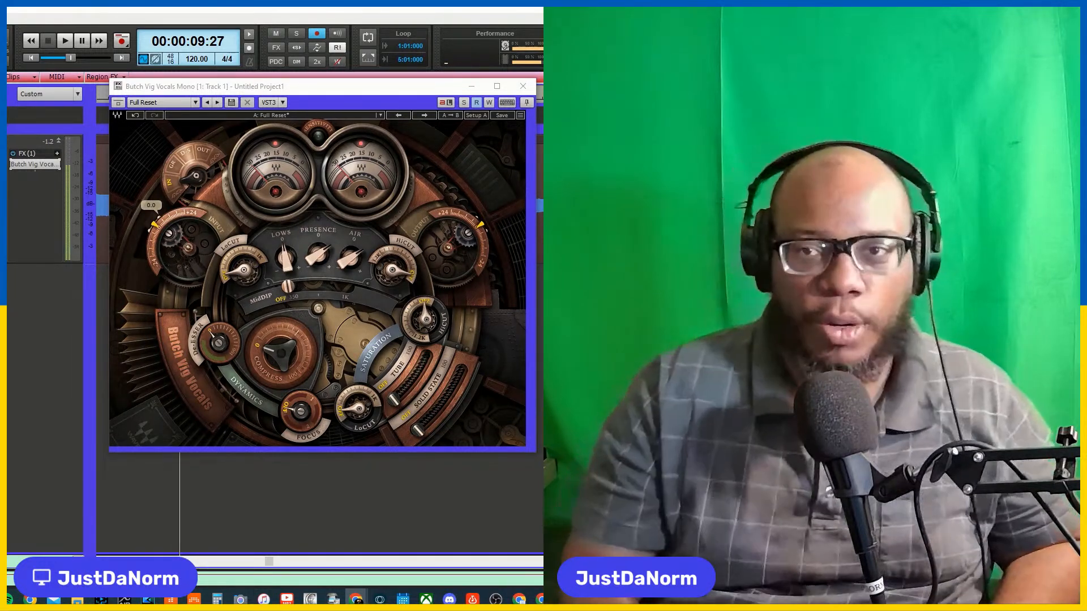
{"action": "left_click_drag", "start_coordinate": [393, 88], "coordinate": [273, 194]}
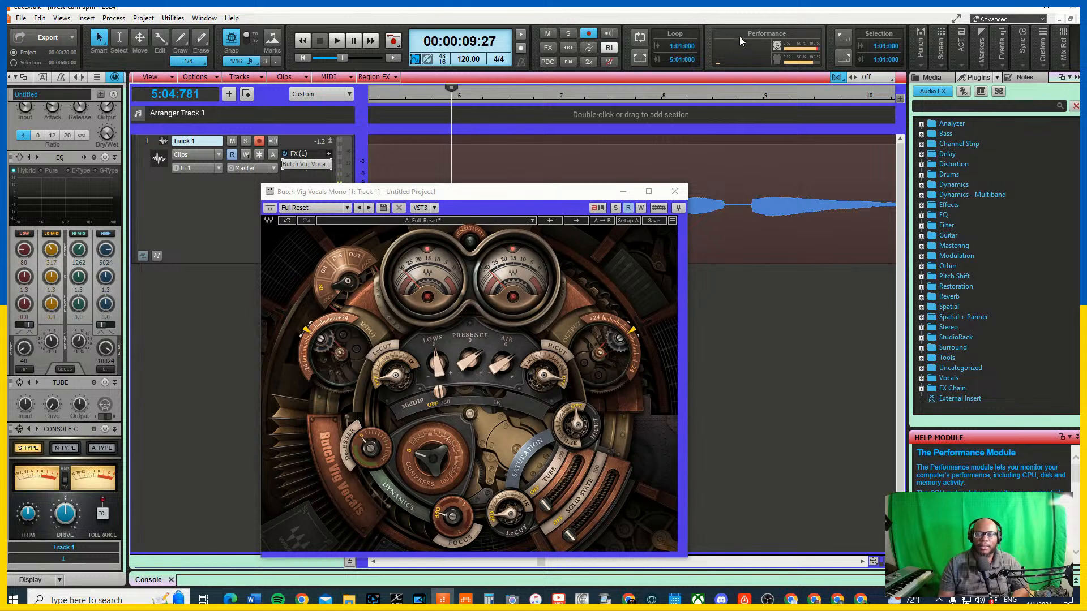
Step: Set the Performance module's size to Large and undock the control bar so it floats over the track view
{"action": "right_click", "coordinate": [756, 34]}
{"action": "mouse_move", "coordinate": [895, 38]}
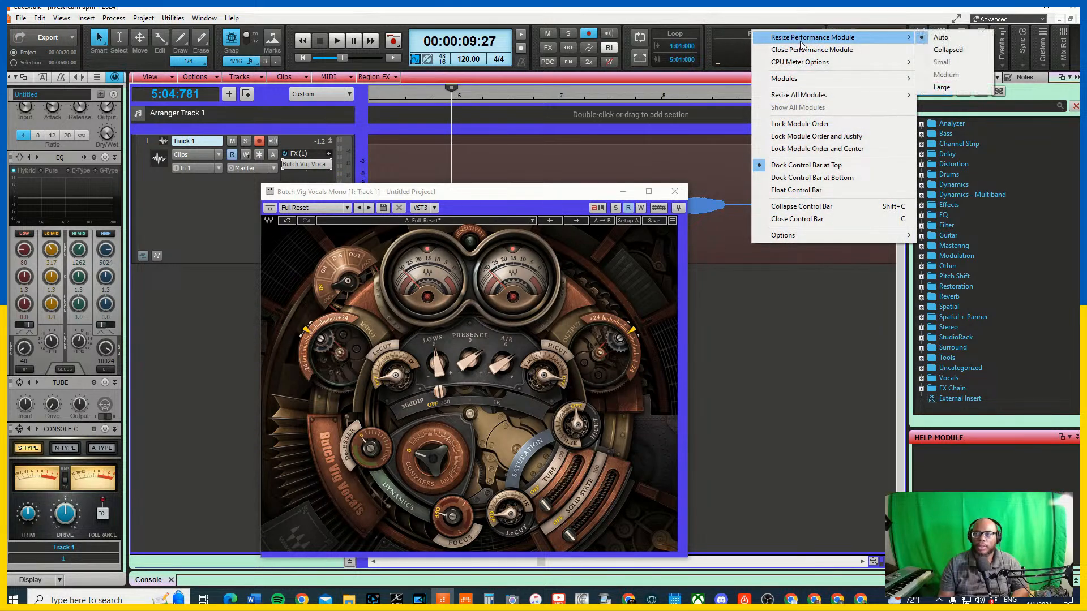
{"action": "left_click", "coordinate": [957, 86]}
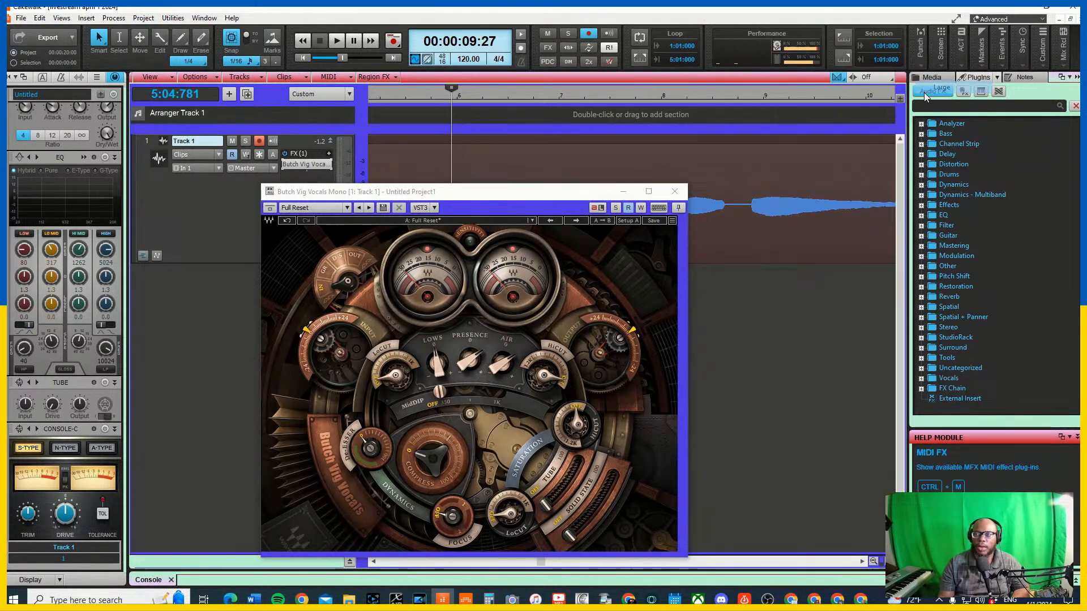
{"action": "mouse_move", "coordinate": [756, 66]}
{"action": "left_mouse_down"}
{"action": "mouse_move", "coordinate": [642, 70]}
{"action": "mouse_move", "coordinate": [763, 53]}
{"action": "mouse_move", "coordinate": [764, 81]}
{"action": "left_mouse_up"}
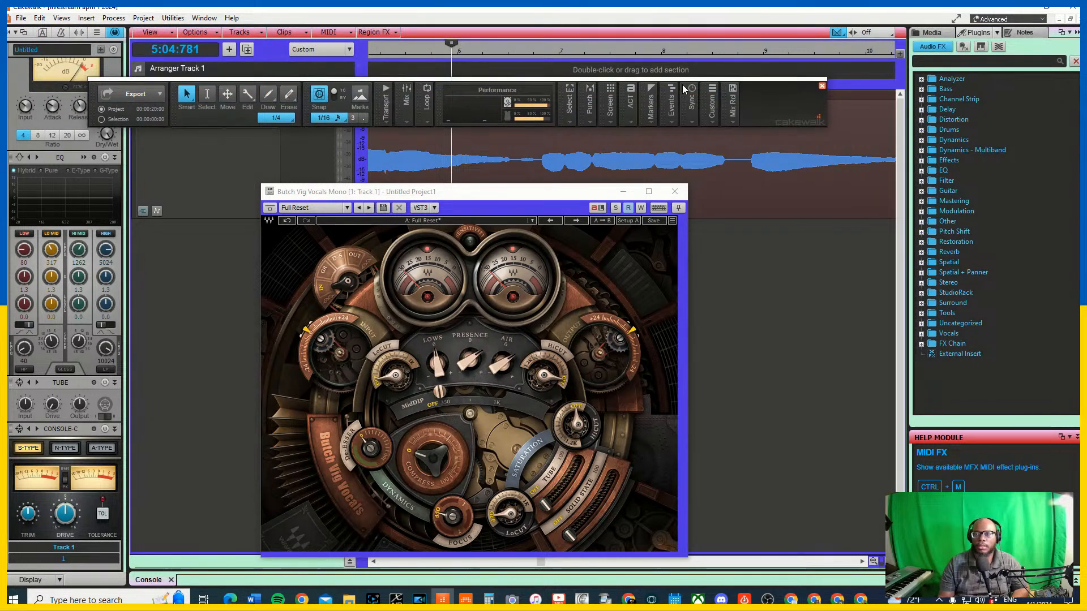
Step: Set the Performance module's size to Auto in the floating control bar
{"action": "right_click", "coordinate": [480, 103]}
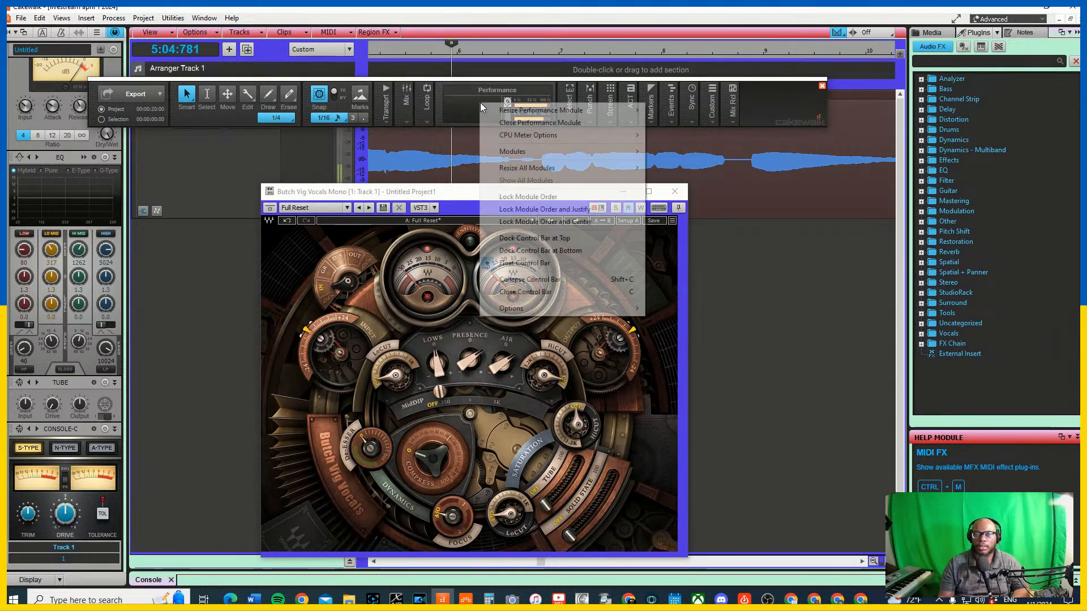
{"action": "mouse_move", "coordinate": [572, 109]}
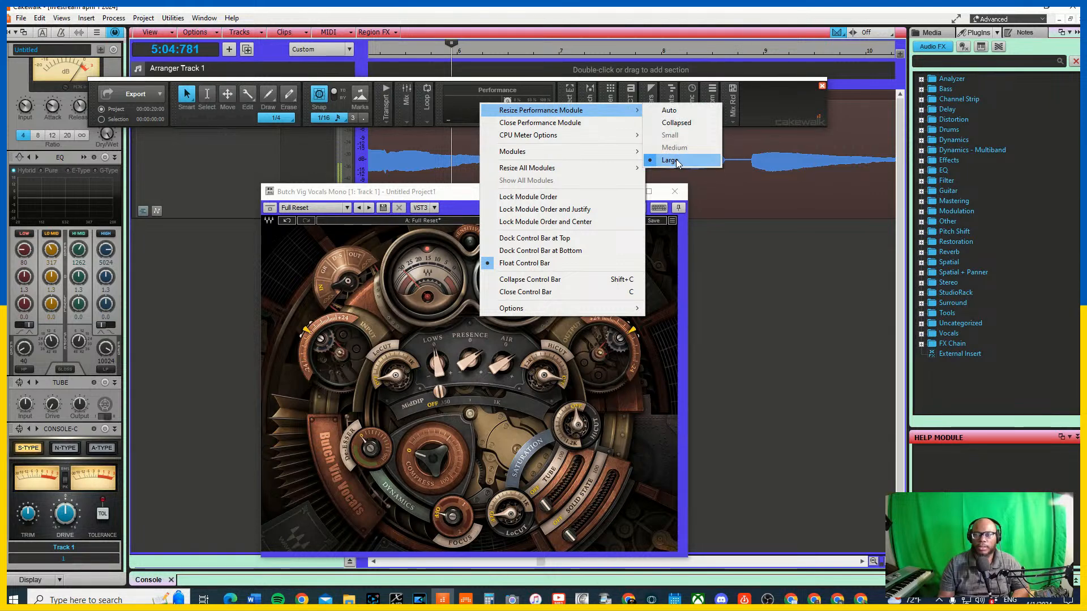
{"action": "left_click", "coordinate": [670, 111]}
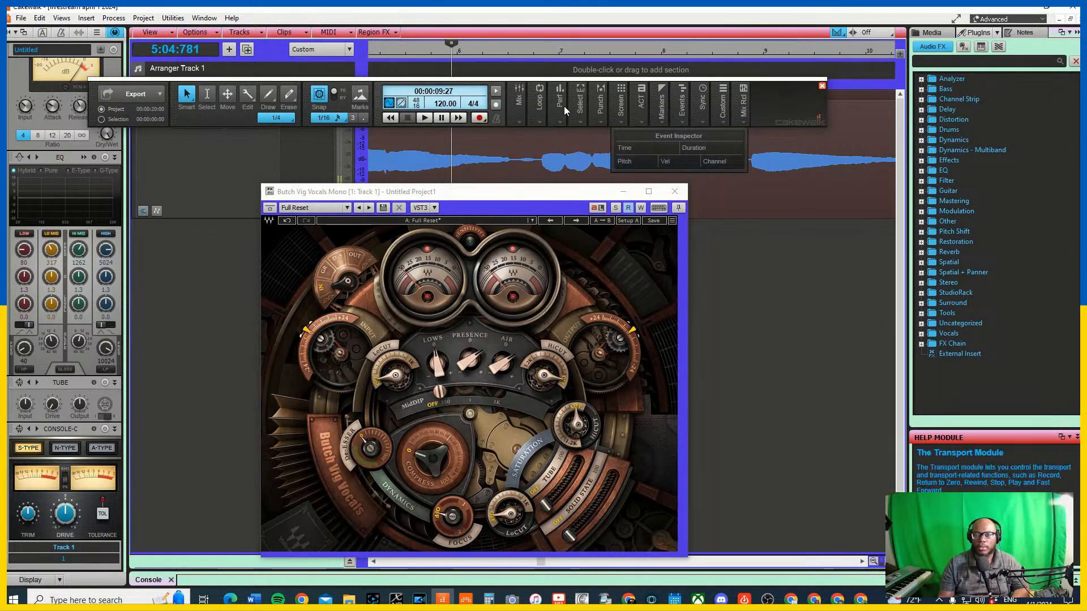
Step: Resize all control bar modules to Collapsed
{"action": "right_click", "coordinate": [784, 103]}
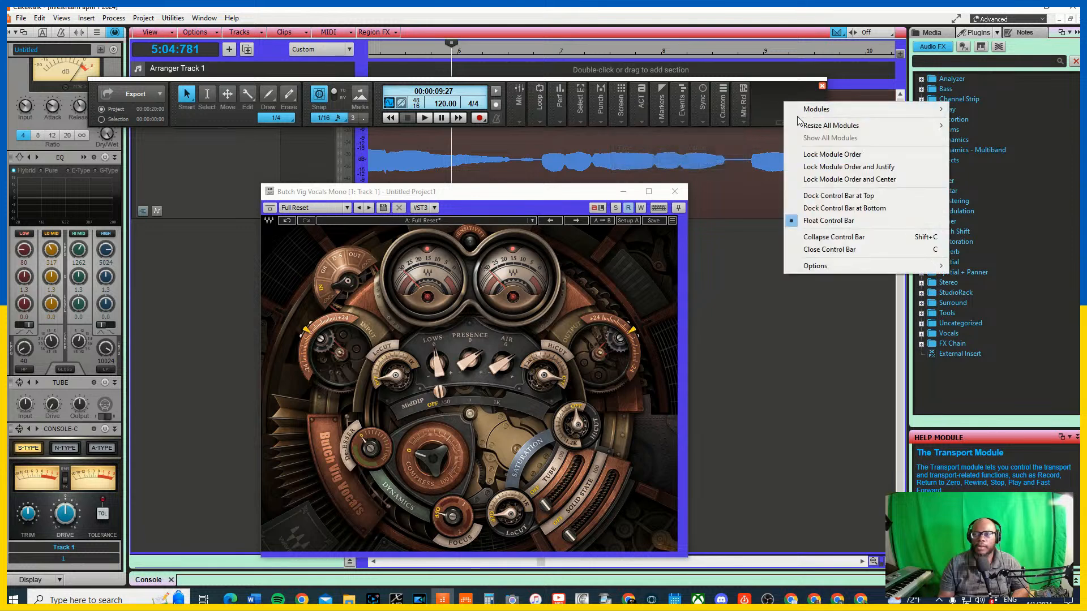
{"action": "mouse_move", "coordinate": [844, 111]}
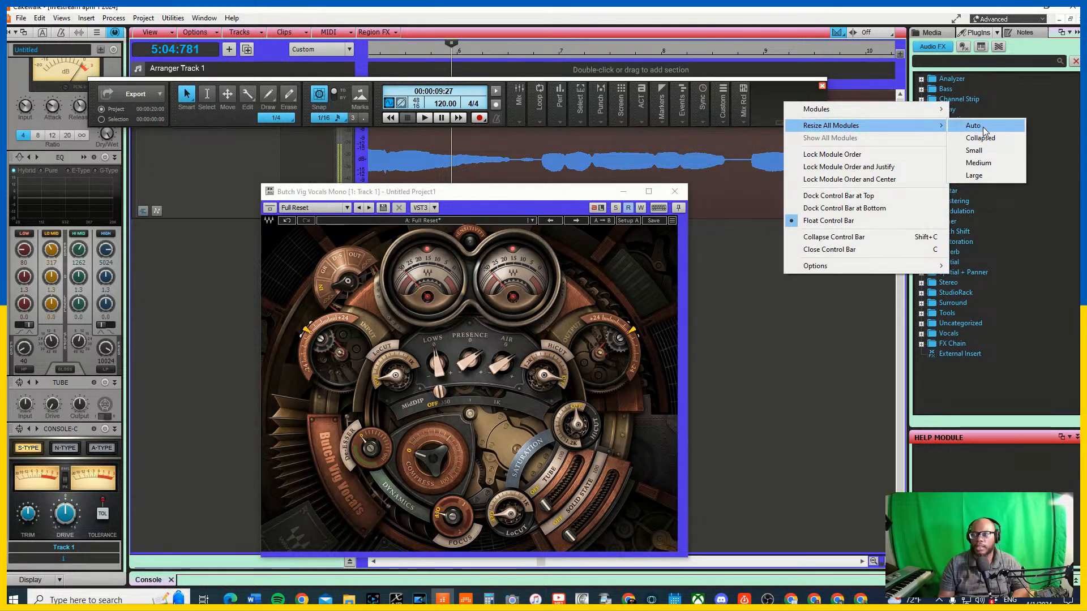
{"action": "left_click", "coordinate": [989, 141]}
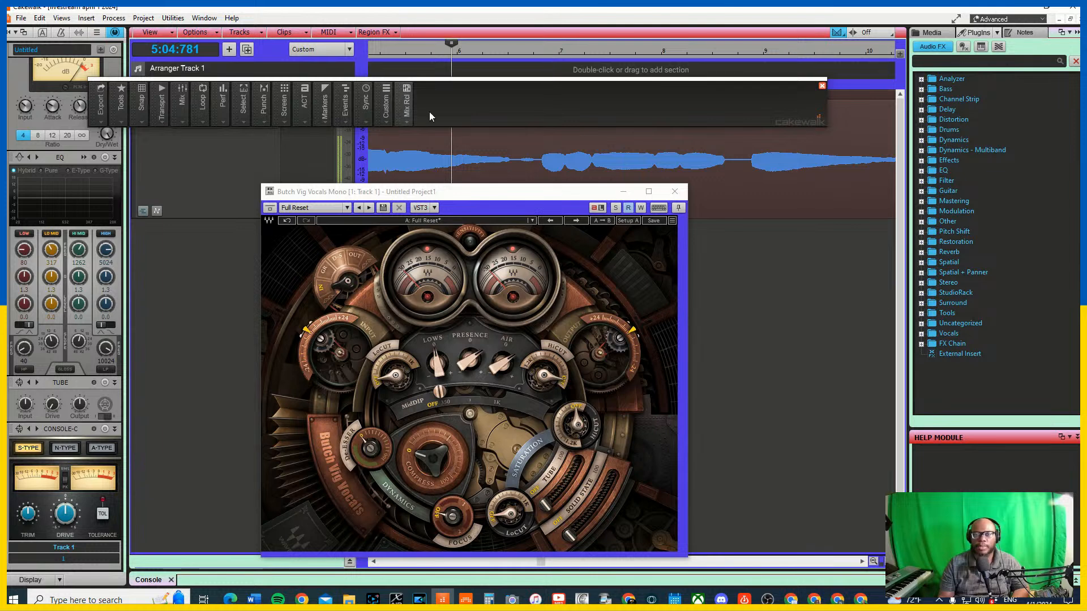
Step: Resize all control bar modules to Medium and dock the floating control bar back above the track view
{"action": "right_click", "coordinate": [448, 110]}
{"action": "mouse_move", "coordinate": [506, 136]}
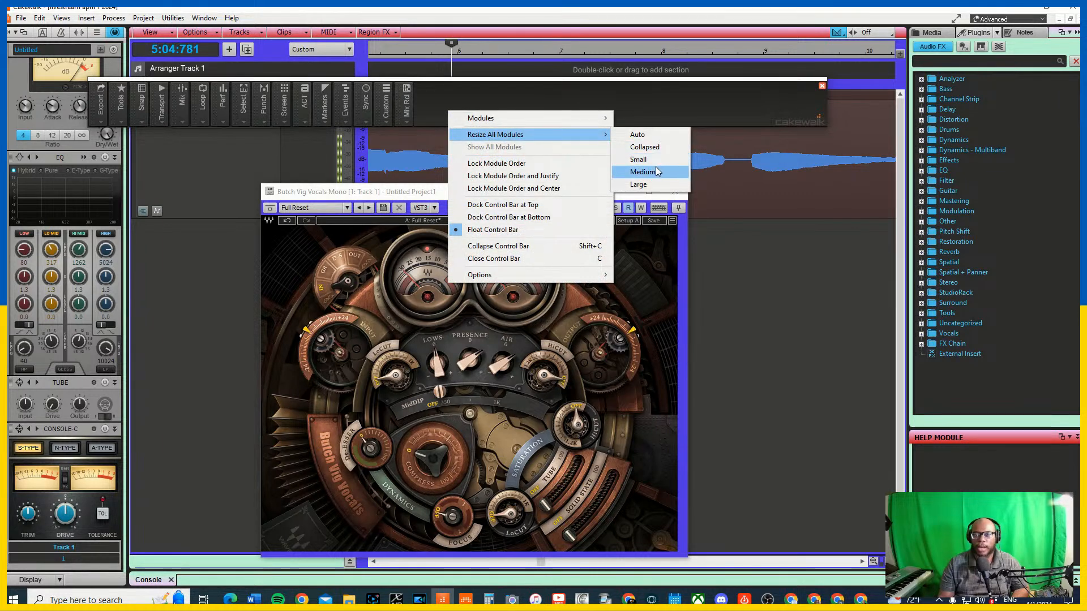
{"action": "left_click", "coordinate": [651, 171]}
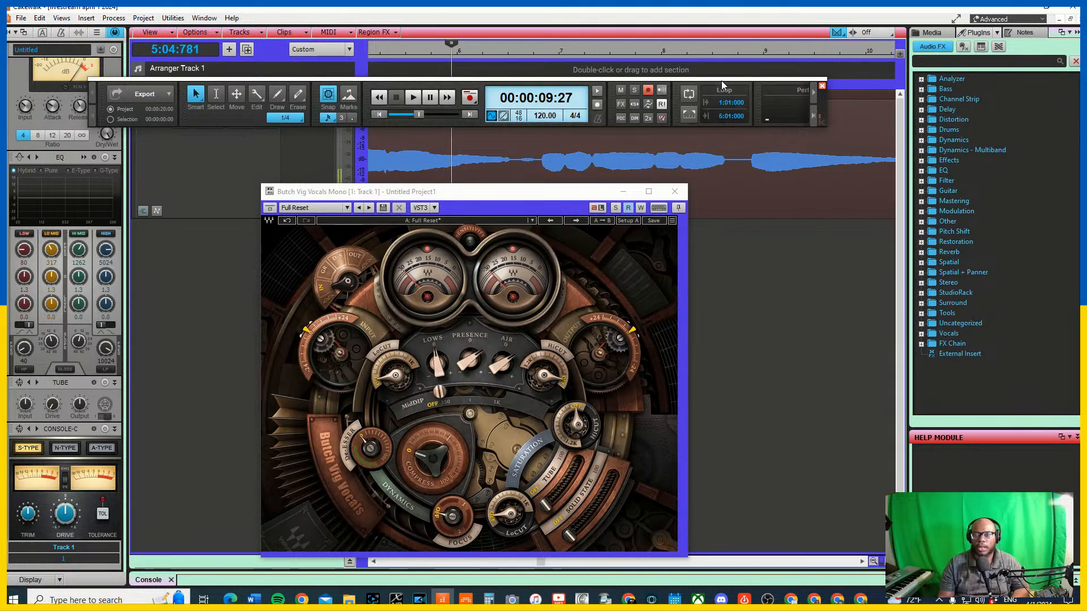
{"action": "left_click_drag", "start_coordinate": [723, 84], "coordinate": [704, 46]}
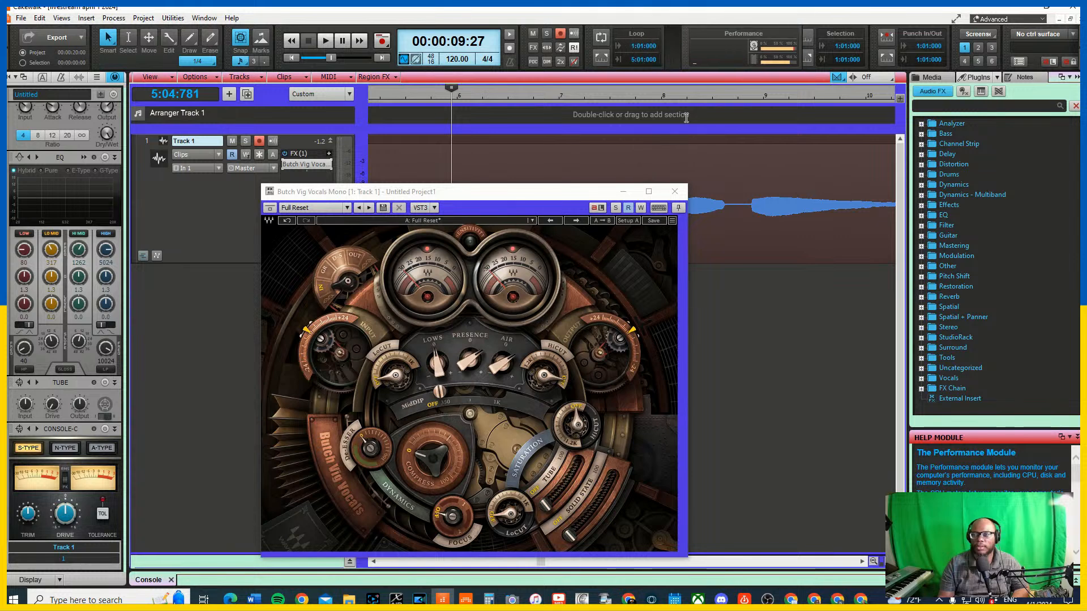
{"action": "right_click", "coordinate": [674, 56]}
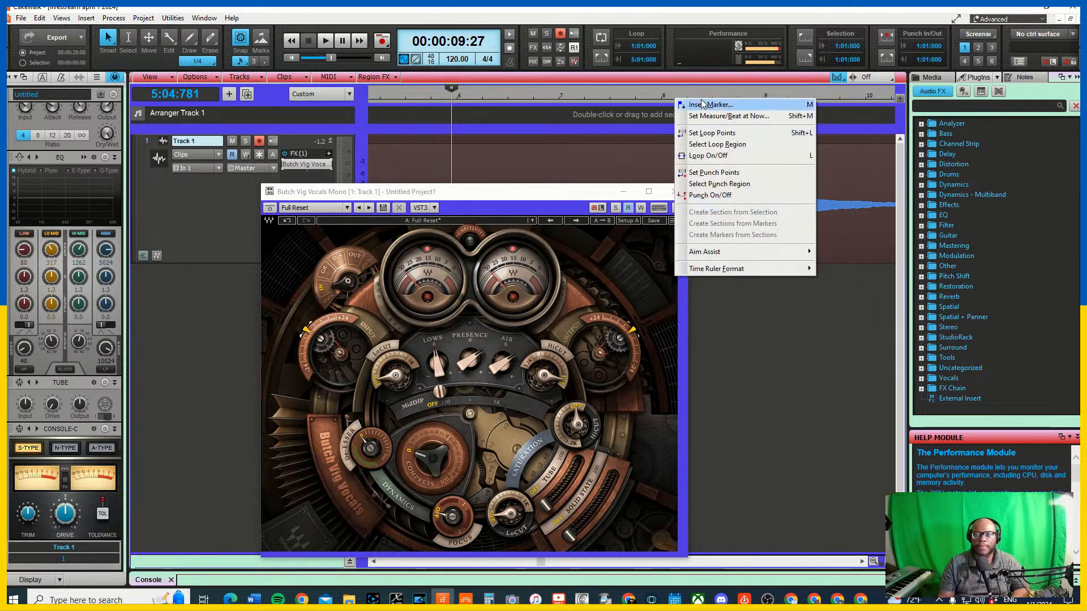
{"action": "left_click", "coordinate": [725, 59]}
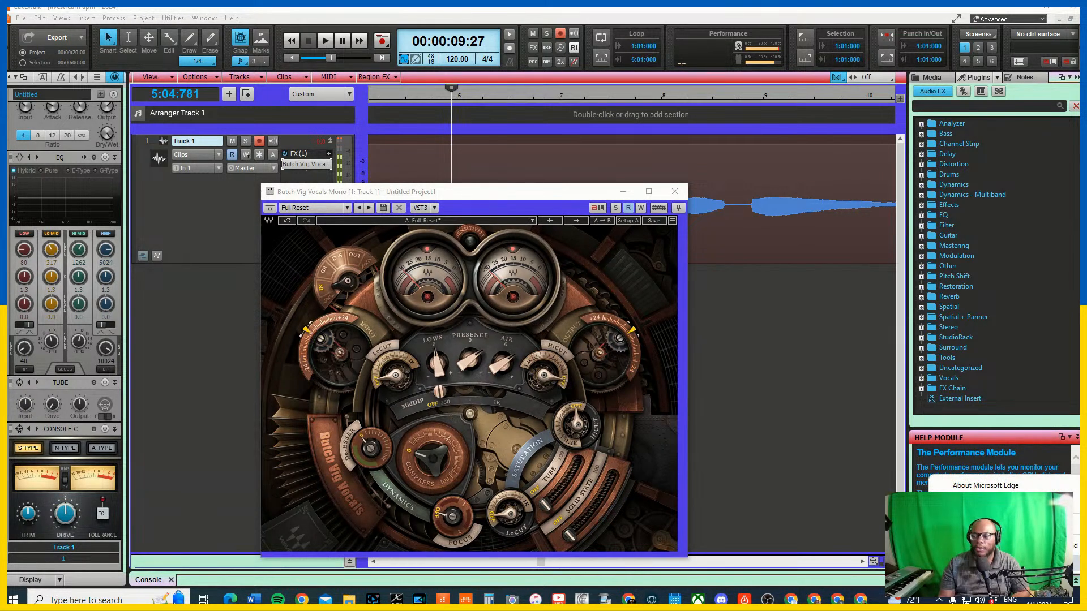
{"action": "right_click", "coordinate": [964, 553]}
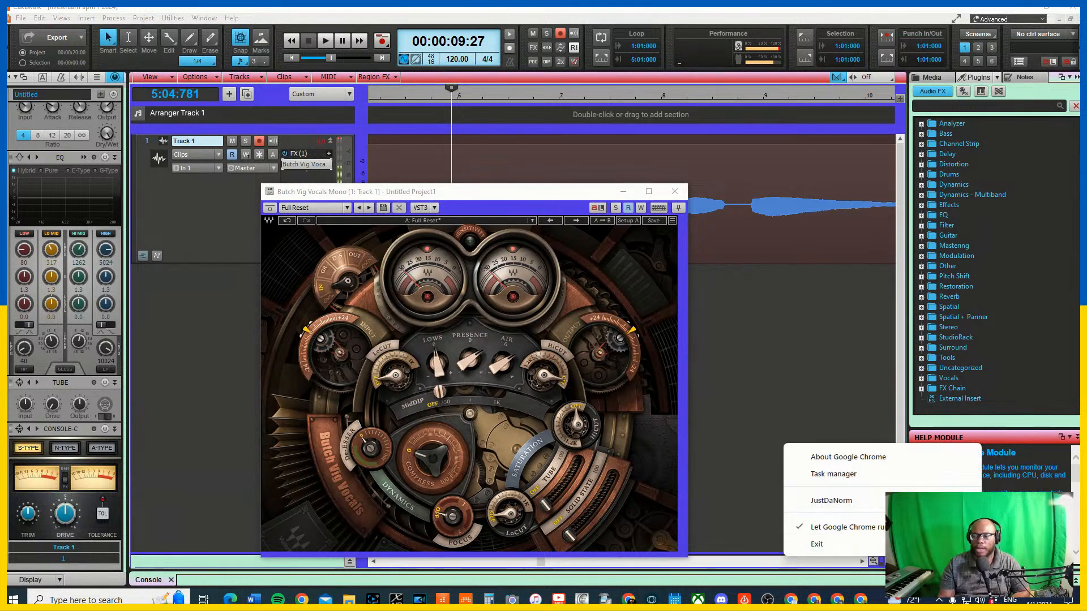
{"action": "left_click", "coordinate": [775, 439]}
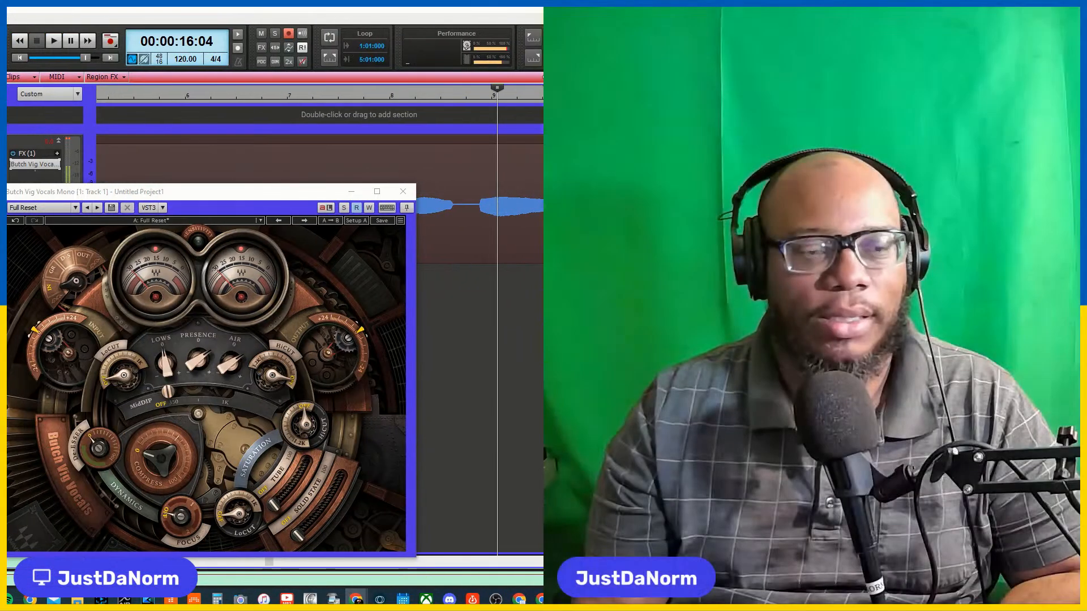
Step: Reposition the Butch Vig Vocals window higher, and review the audio Driver Settings and Playback and Recording preferences
{"action": "left_click_drag", "start_coordinate": [153, 195], "coordinate": [231, 130]}
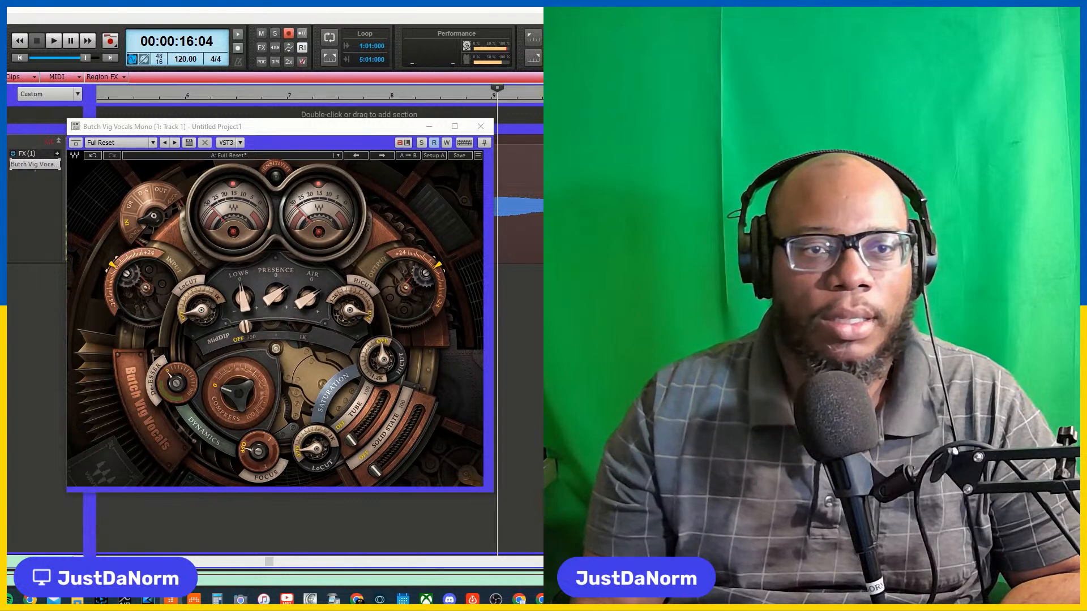
{"action": "key", "text": "p"}
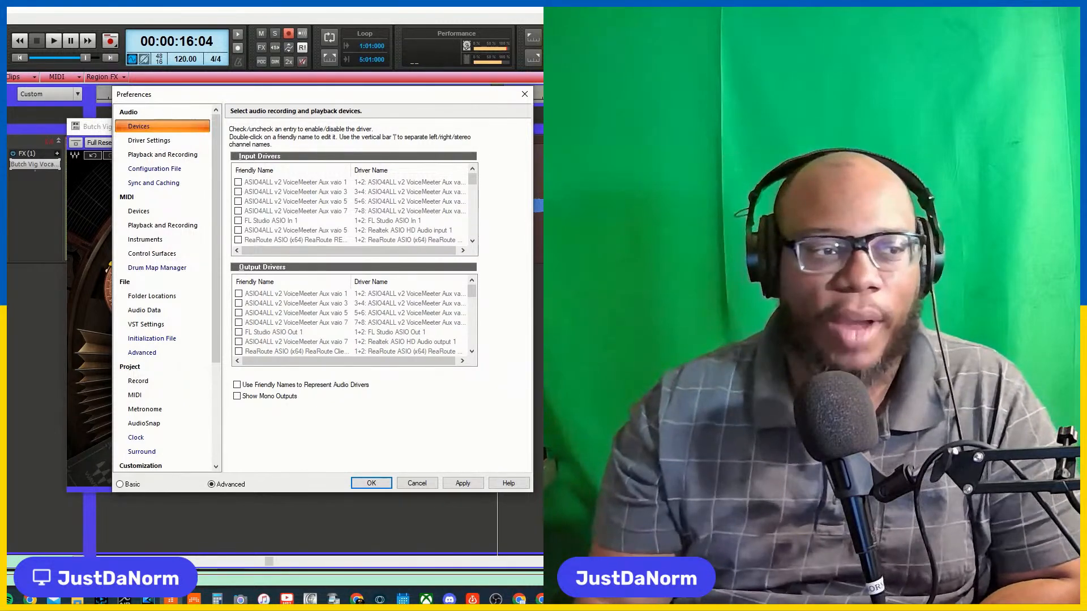
{"action": "left_click_drag", "start_coordinate": [229, 99], "coordinate": [169, 97]}
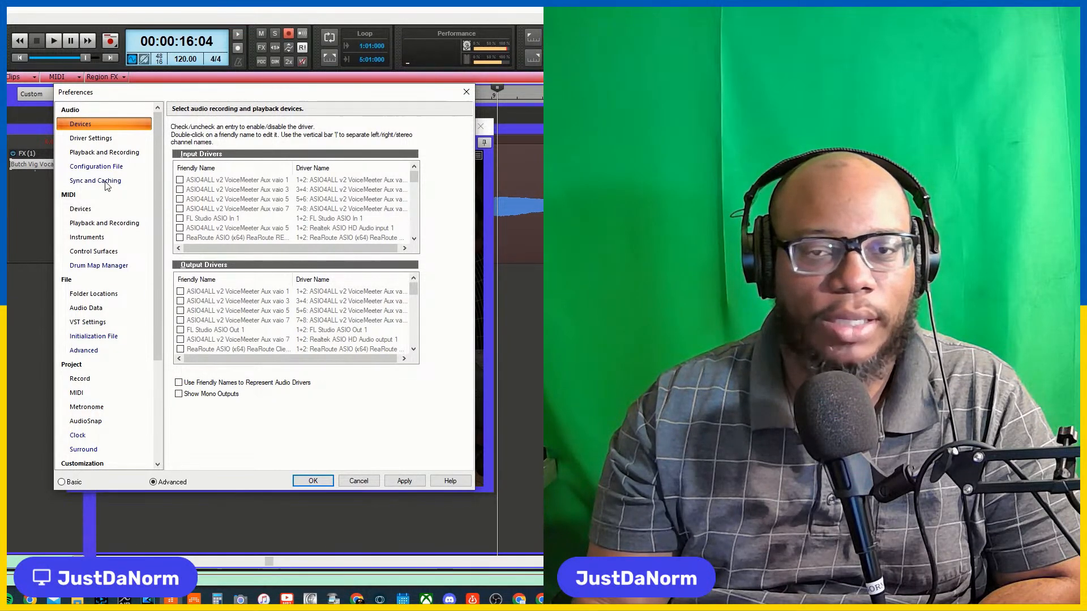
{"action": "left_click", "coordinate": [90, 139]}
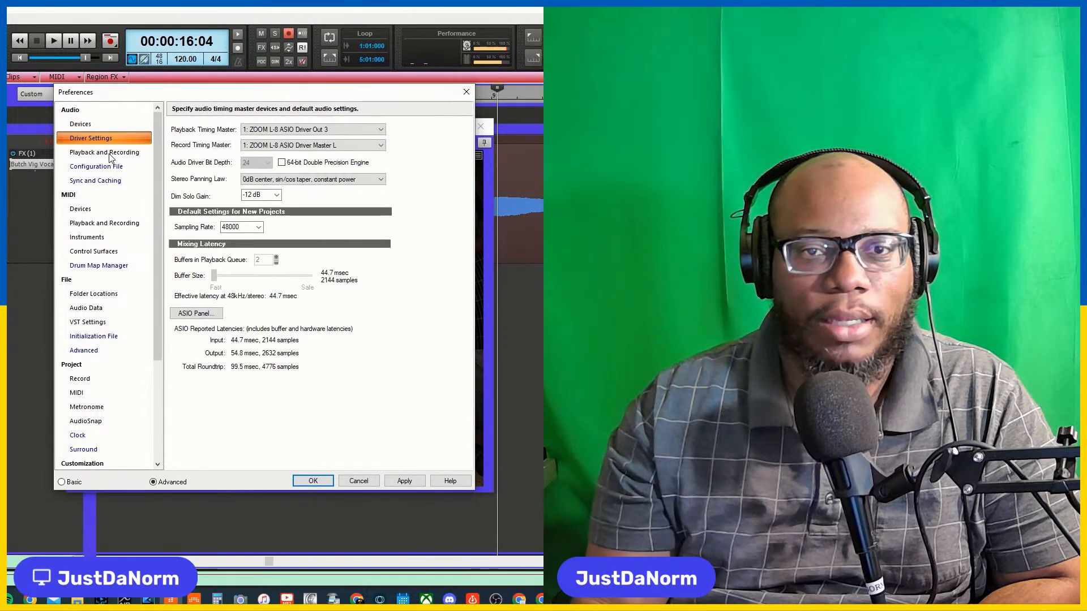
{"action": "left_click", "coordinate": [109, 154]}
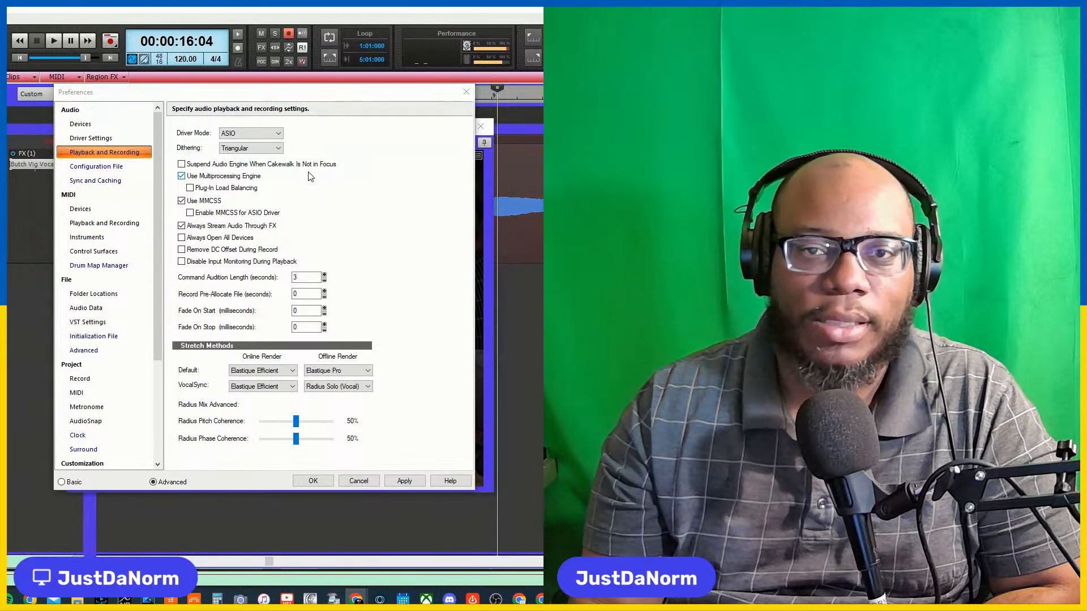
Step: Switch the audio driver mode to WASAPI Shared and retain the project's original output assignments
{"action": "left_click", "coordinate": [260, 136]}
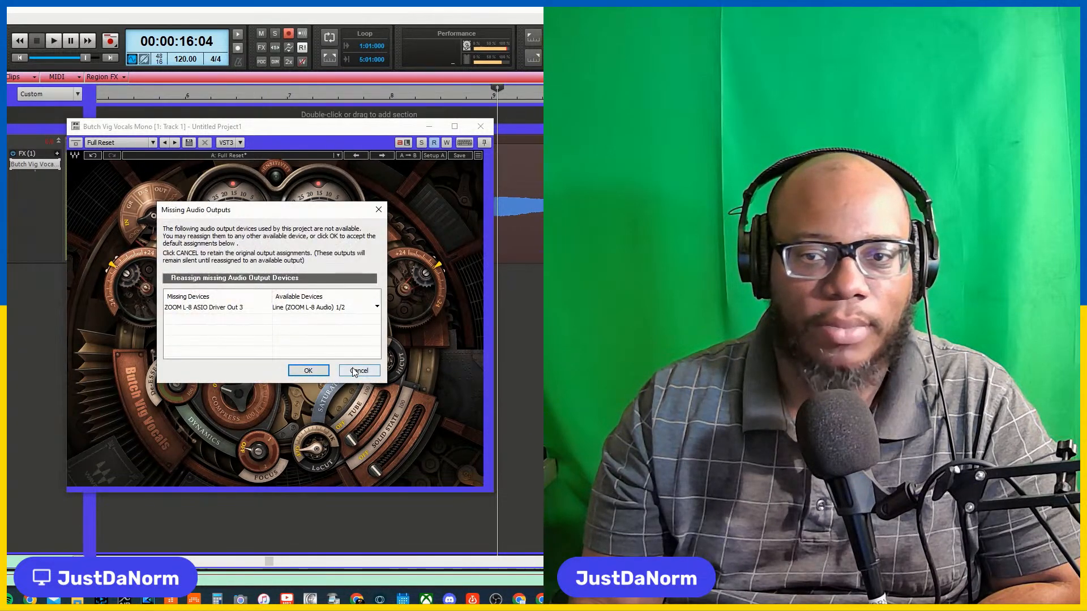
{"action": "left_click", "coordinate": [357, 370]}
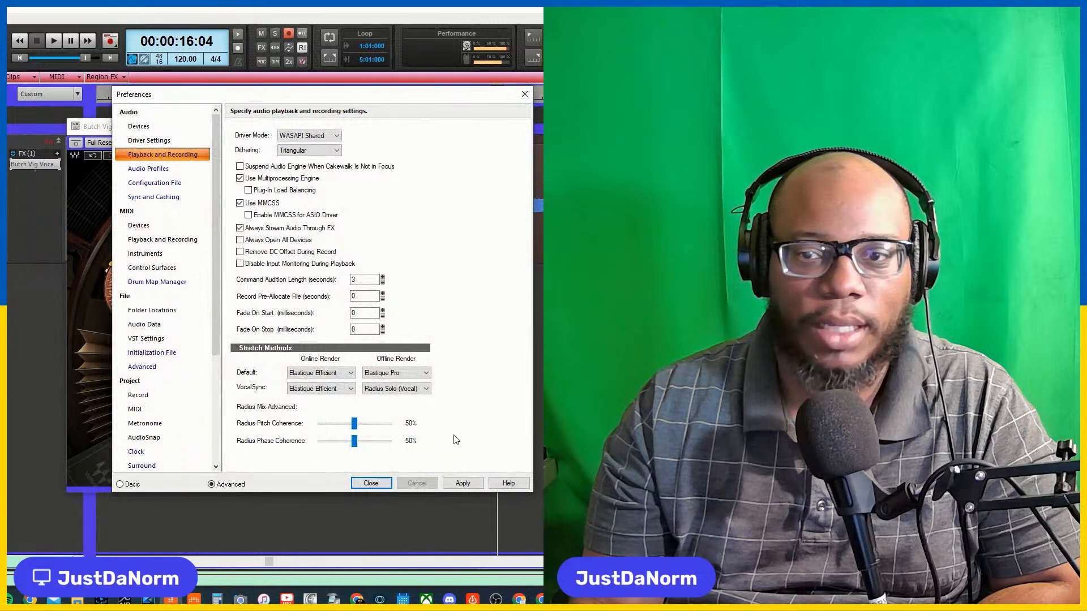
Step: Set the audio driver mode to ASIO and close the preferences
{"action": "left_click", "coordinate": [321, 136]}
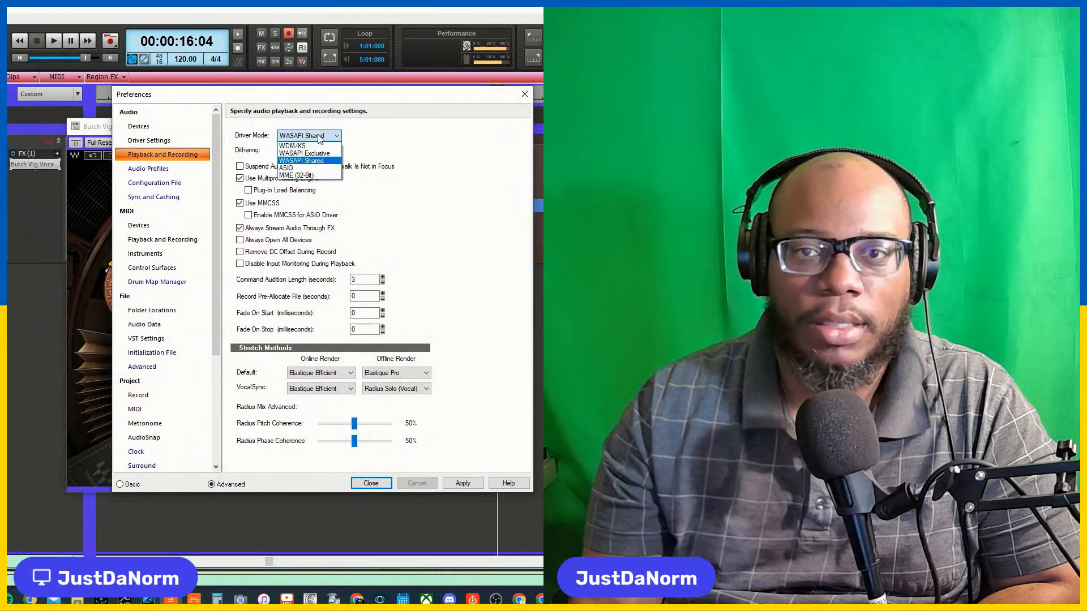
{"action": "left_click", "coordinate": [304, 168]}
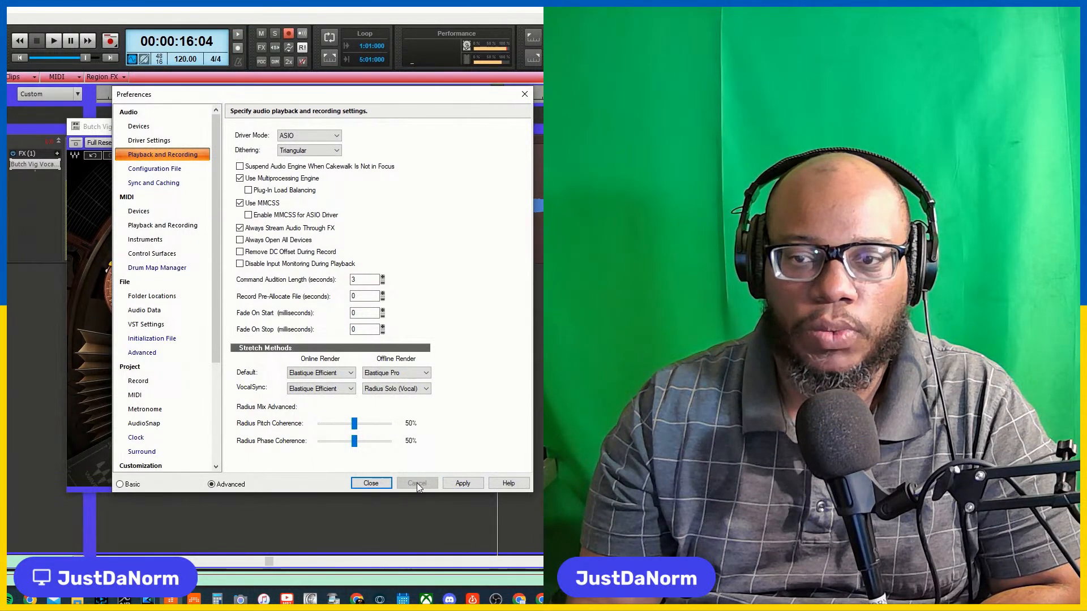
{"action": "left_click", "coordinate": [371, 483]}
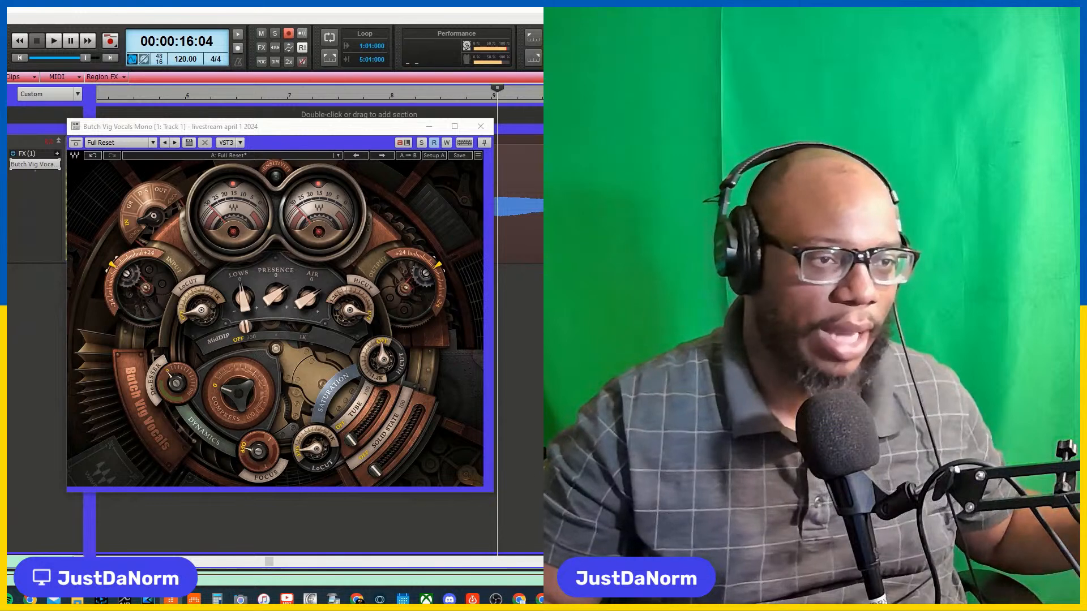
Step: Check the input level setting in the Butch Vig Vocals plug-in
{"action": "mouse_move", "coordinate": [112, 262]}
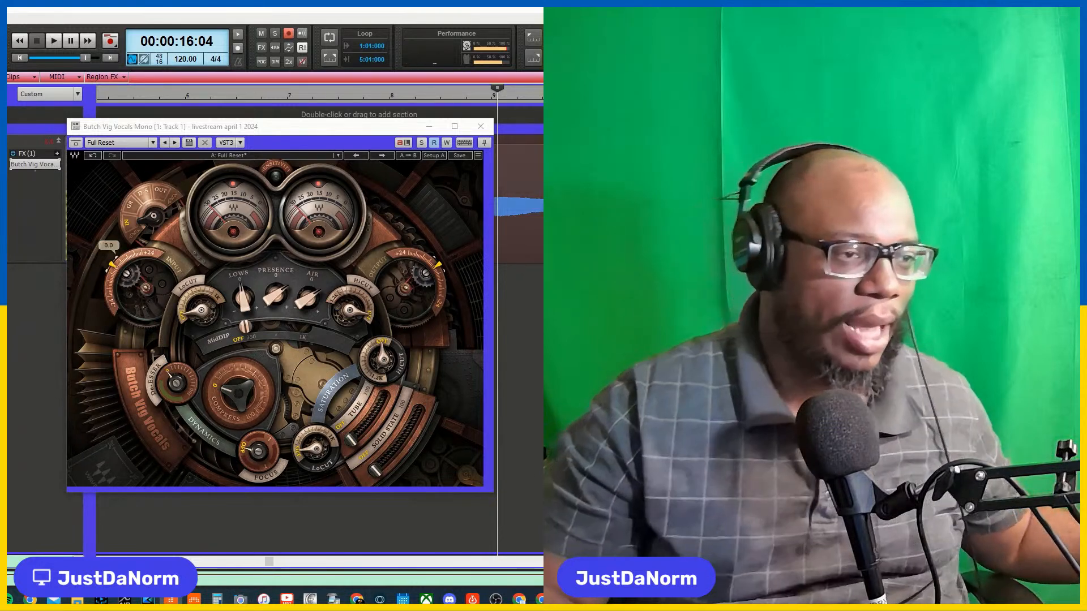